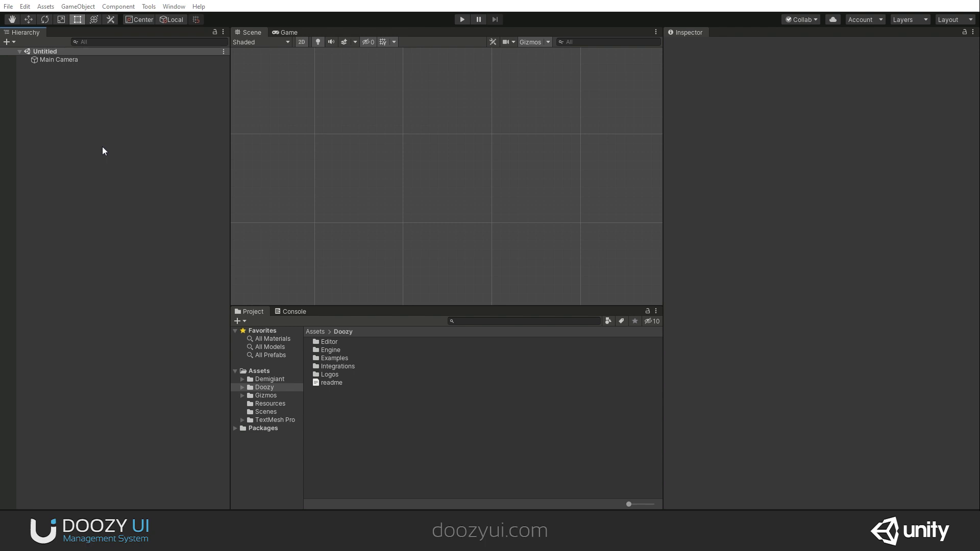
Create a Doozy UIButton from the Hierarchy's Doozy > UI menu.
right_click(71, 137)
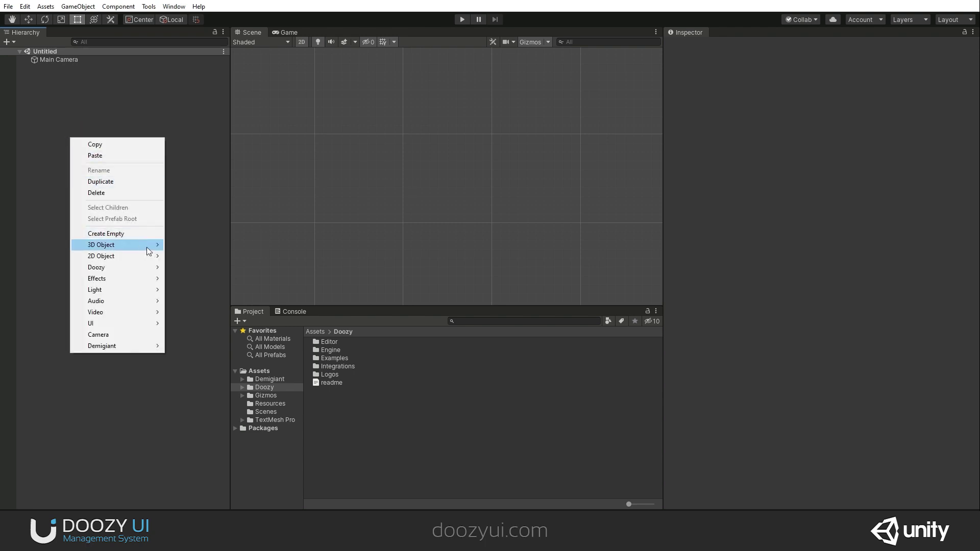
mouse_move(145, 267)
mouse_move(199, 267)
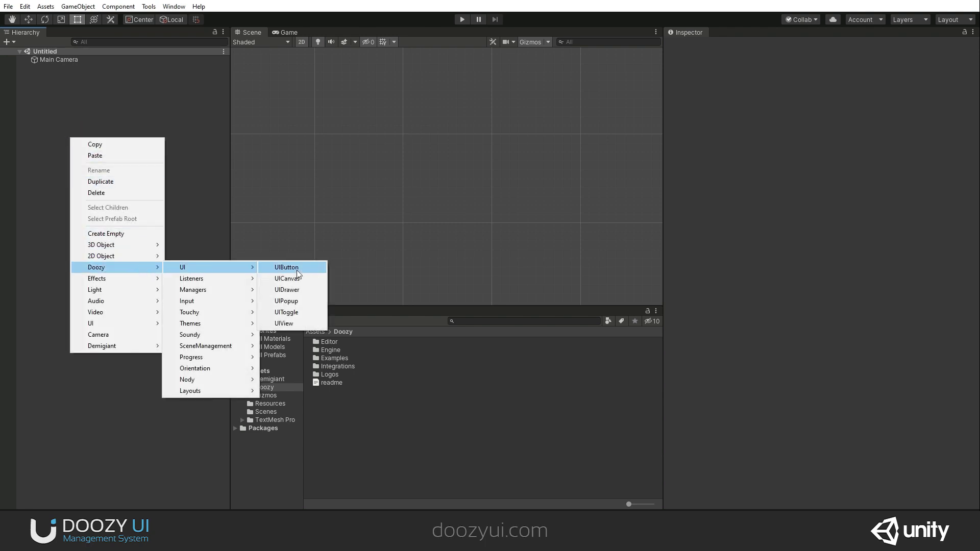
click(297, 271)
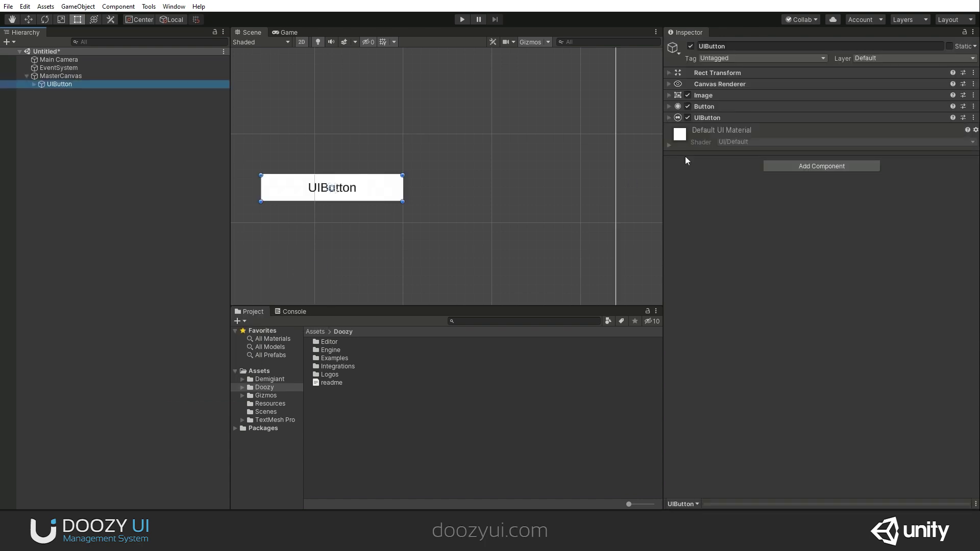
Expand the Button component's settings in the Inspector.
click(668, 116)
click(668, 115)
click(668, 106)
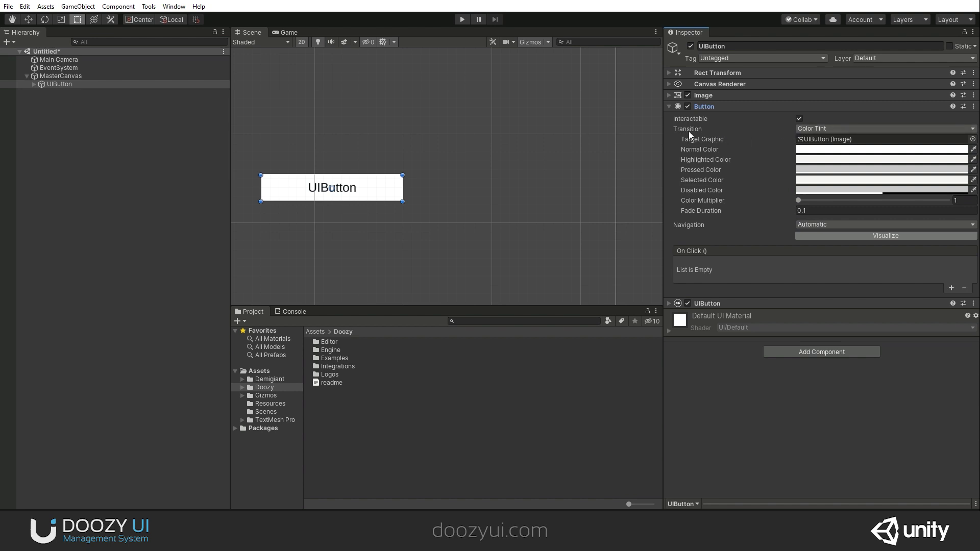
Set the Button transition to Sprite Swap and open Add Component with a cleared search.
click(799, 131)
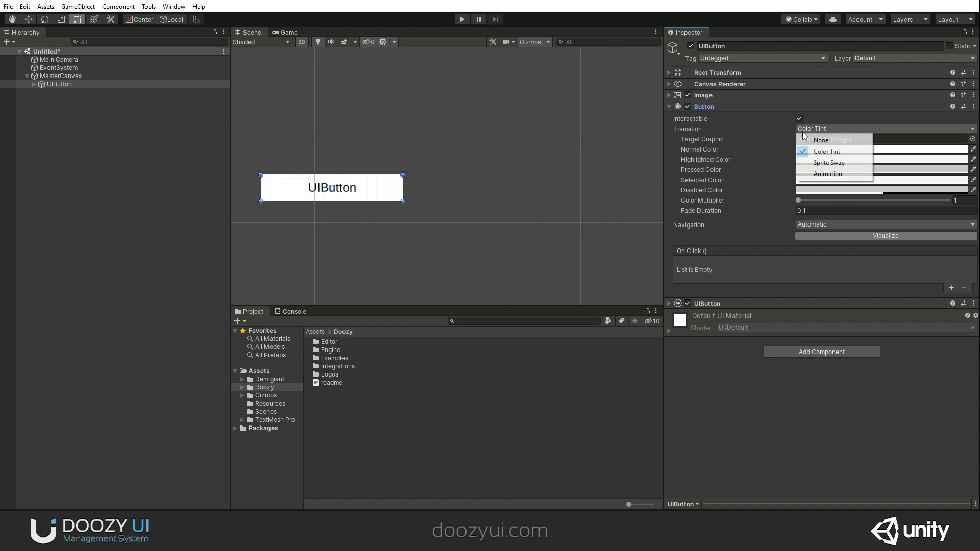
click(823, 160)
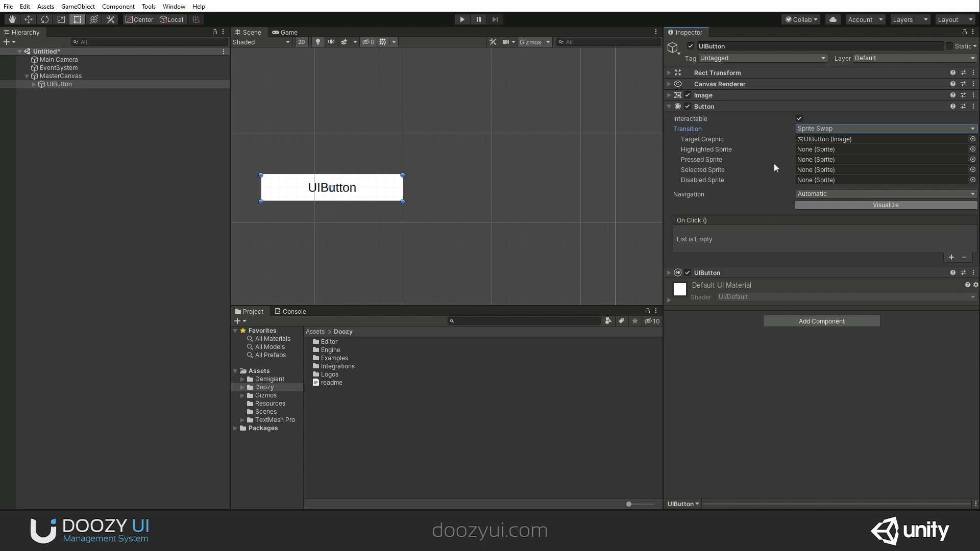
click(806, 324)
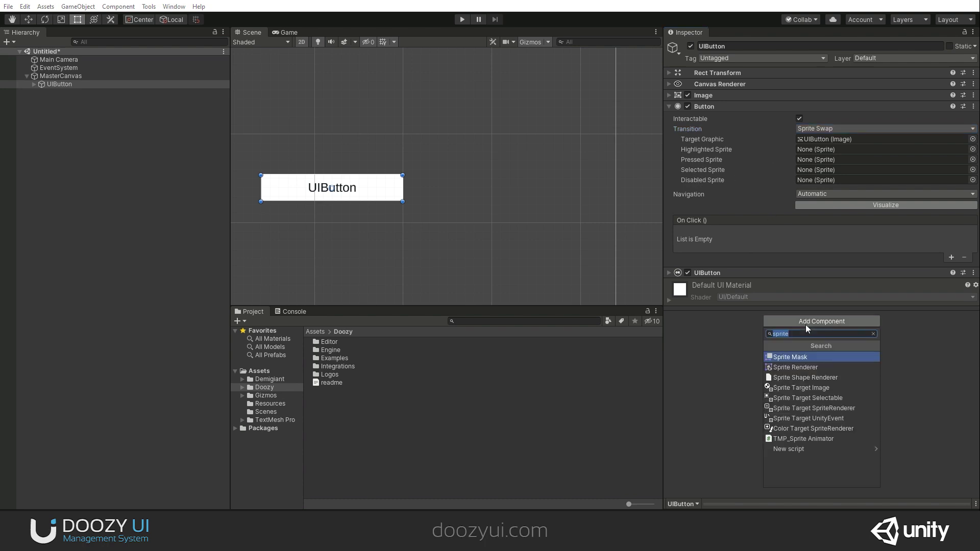
key(BackSpace)
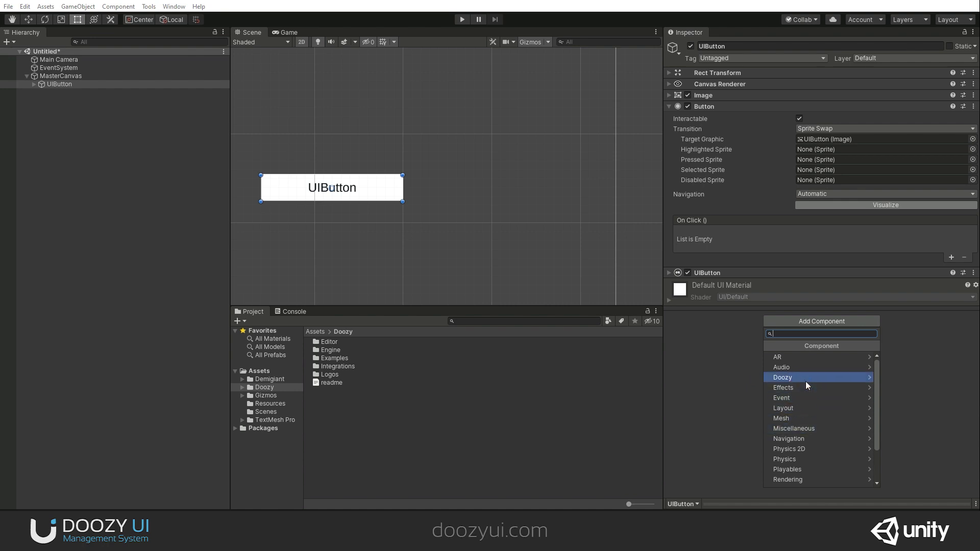
Add a Doozy > Themes > Targets > Sprite Target Selectable component to the button.
click(694, 342)
click(862, 321)
click(807, 375)
click(810, 448)
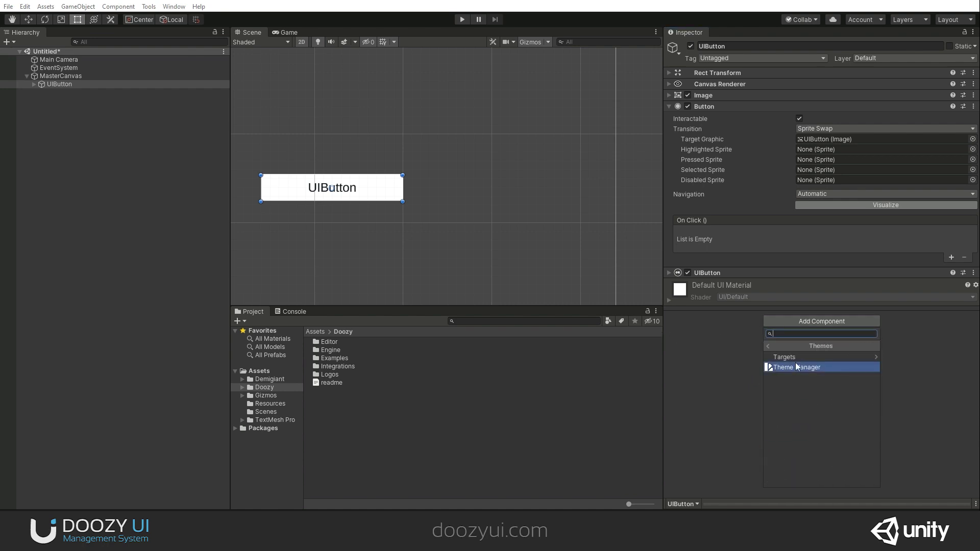
click(789, 357)
scroll(803, 418, down, 3)
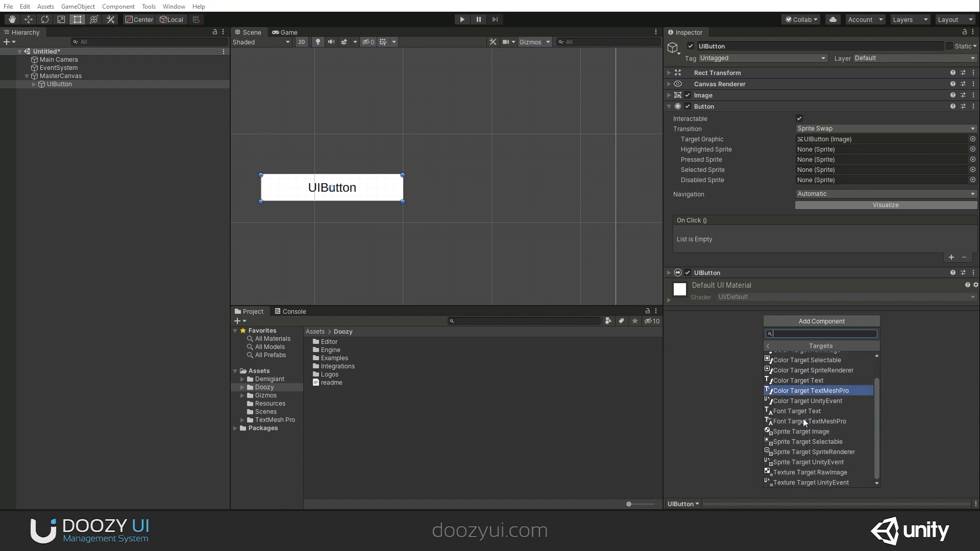
click(796, 442)
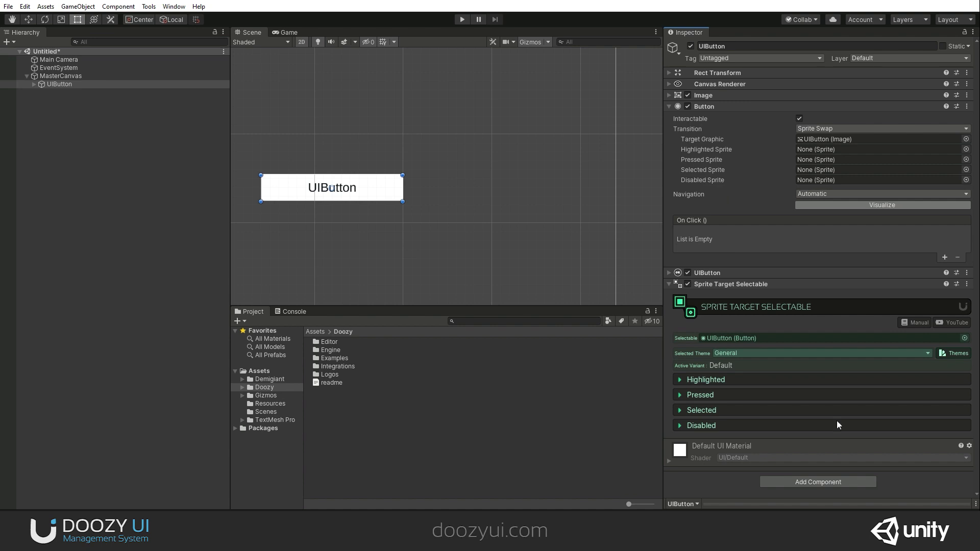
Set its Selected Theme to My Theme and open the Themes manager.
click(750, 353)
click(752, 376)
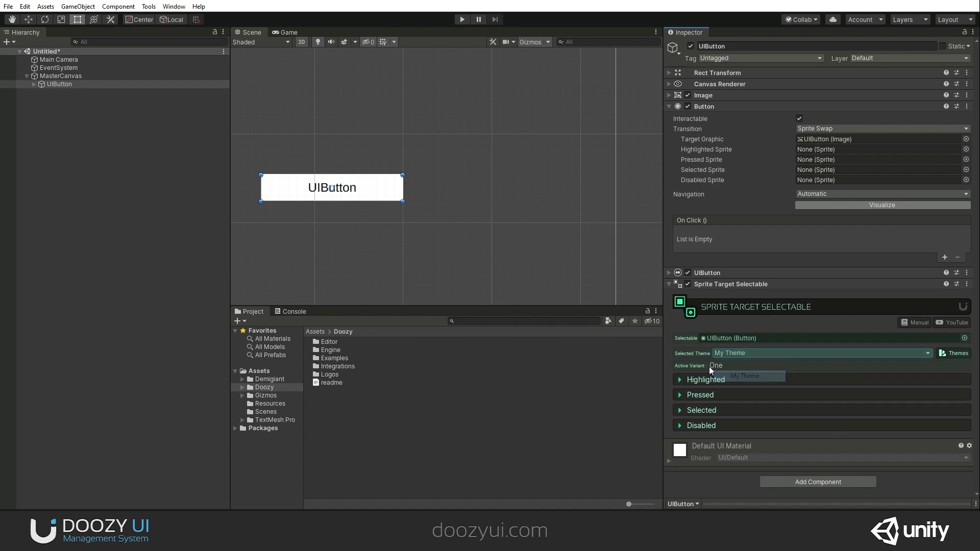
click(727, 378)
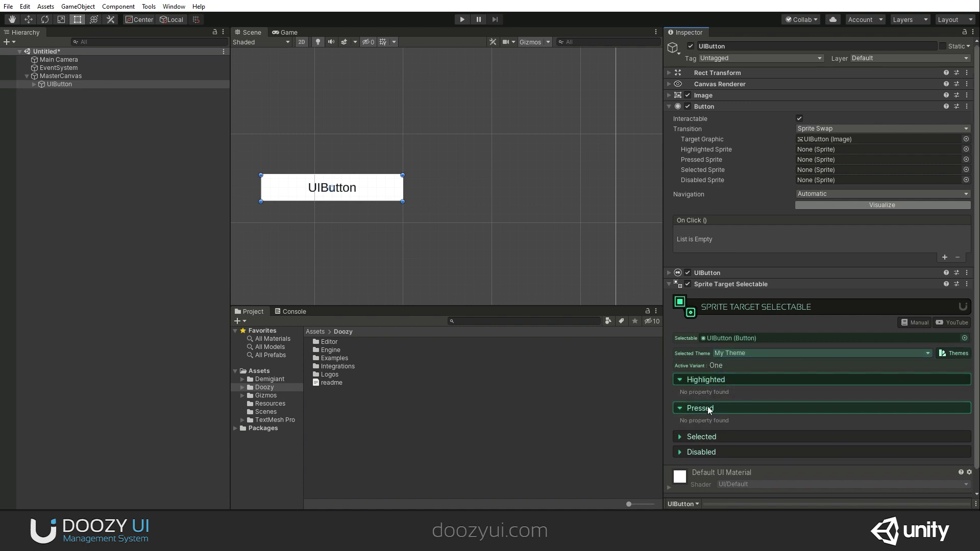
click(694, 381)
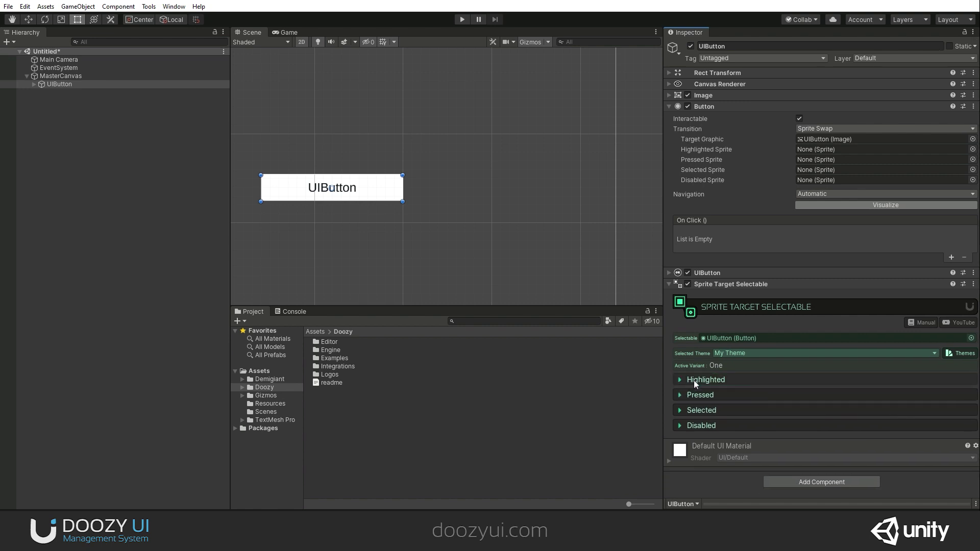
click(959, 353)
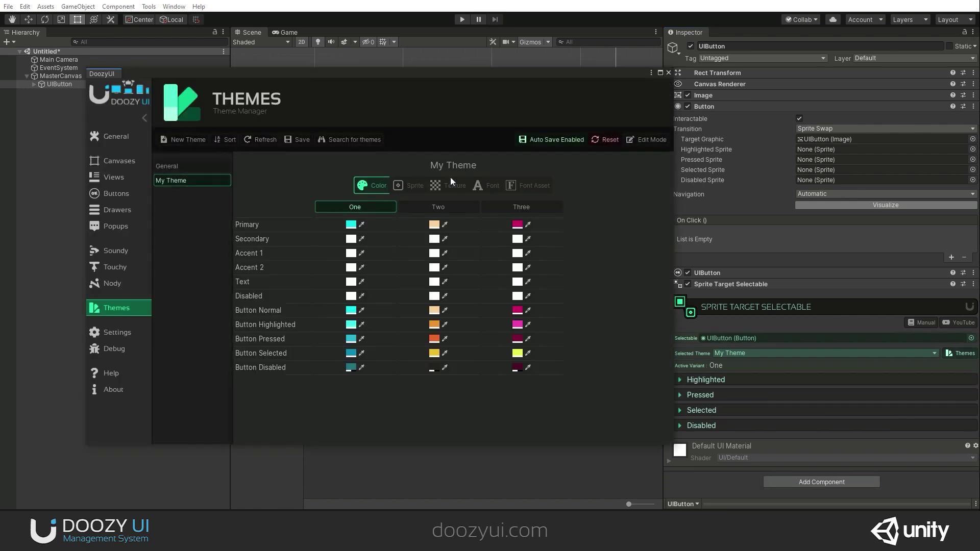
Enable Edit Mode on My Theme's Sprite tab and add four new sprite properties.
click(403, 186)
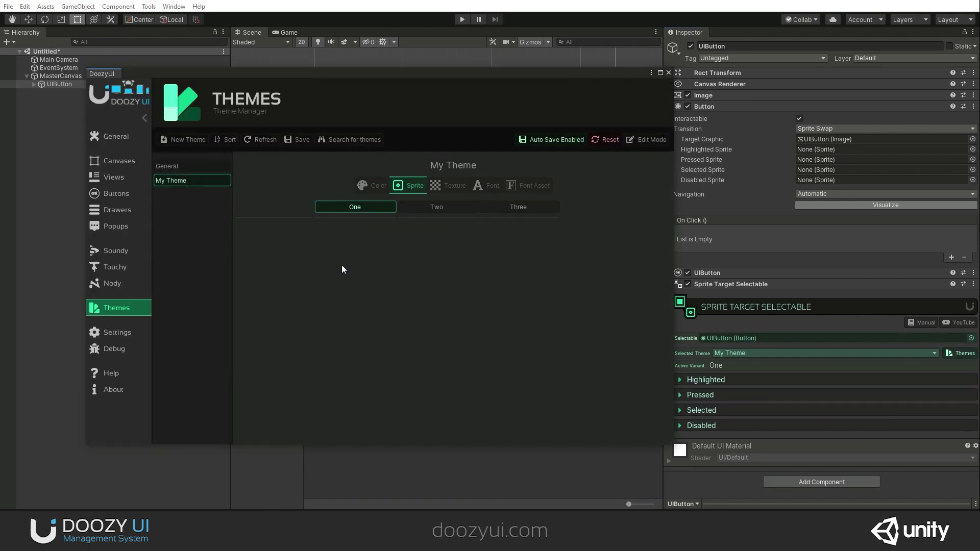
click(646, 136)
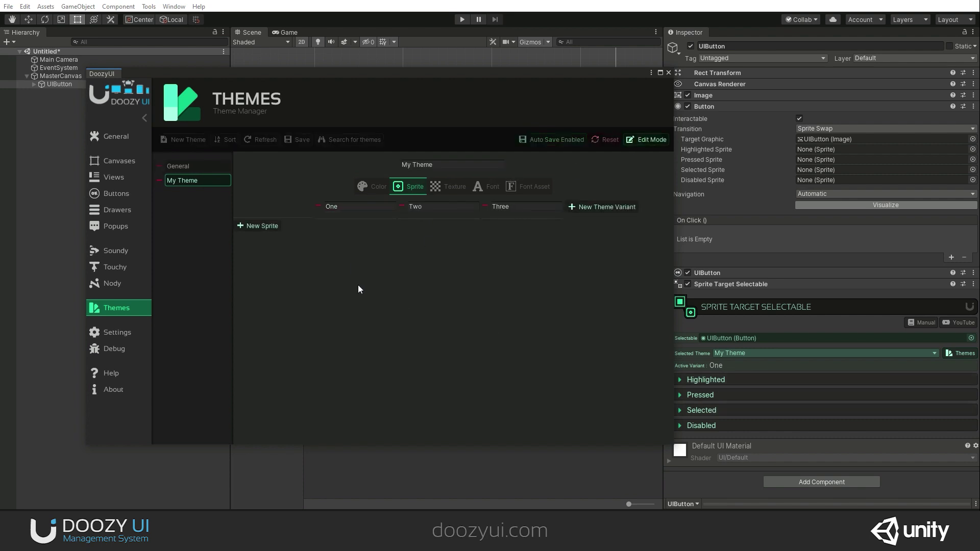
click(261, 230)
click(261, 275)
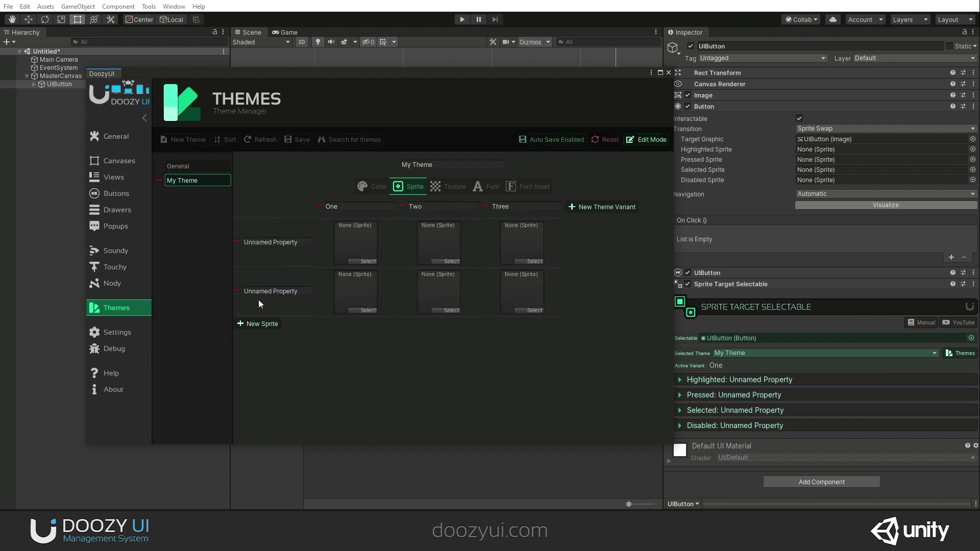
click(260, 323)
click(250, 372)
Name the properties Highlighted, Pressed, Selected and Disabled, then turn off Edit Mode.
drag(305, 242, 244, 241)
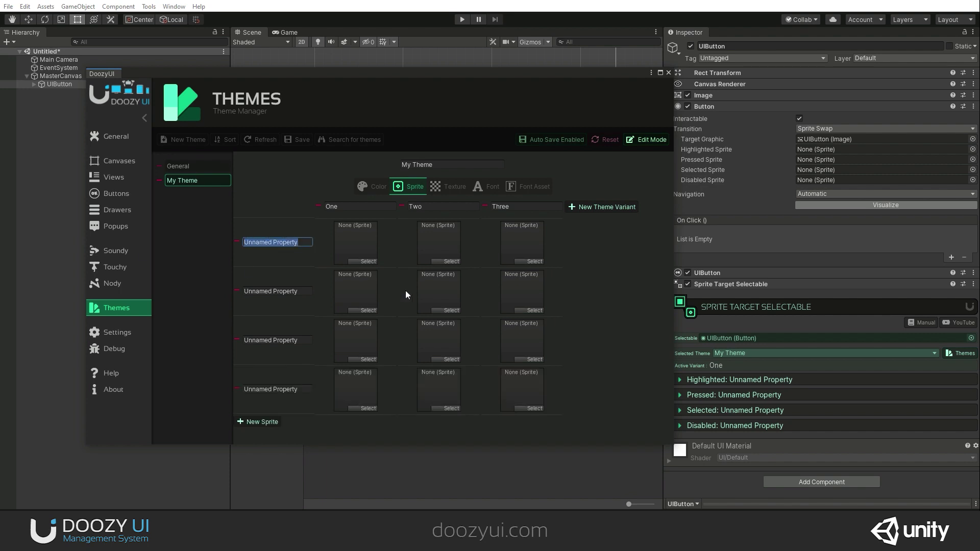
text(Highlighted)
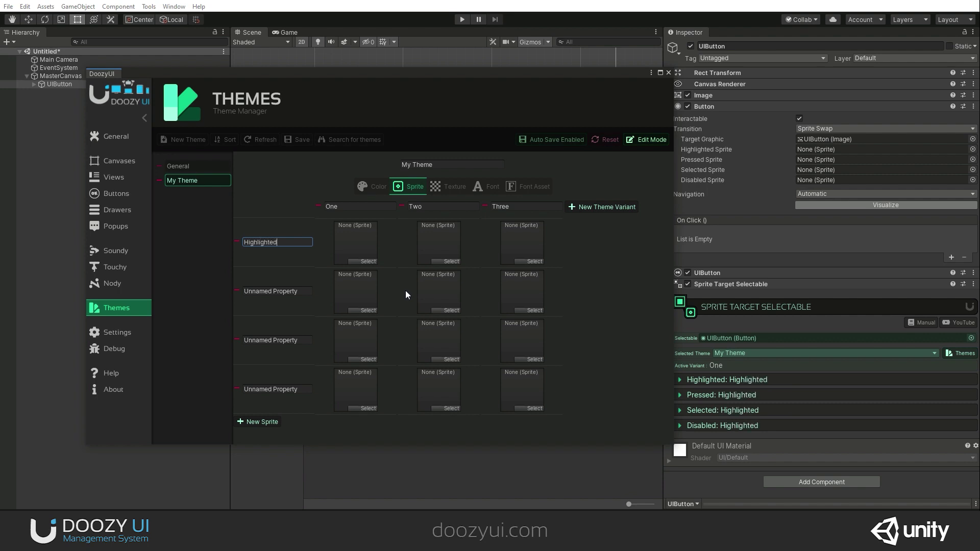
key(Tab)
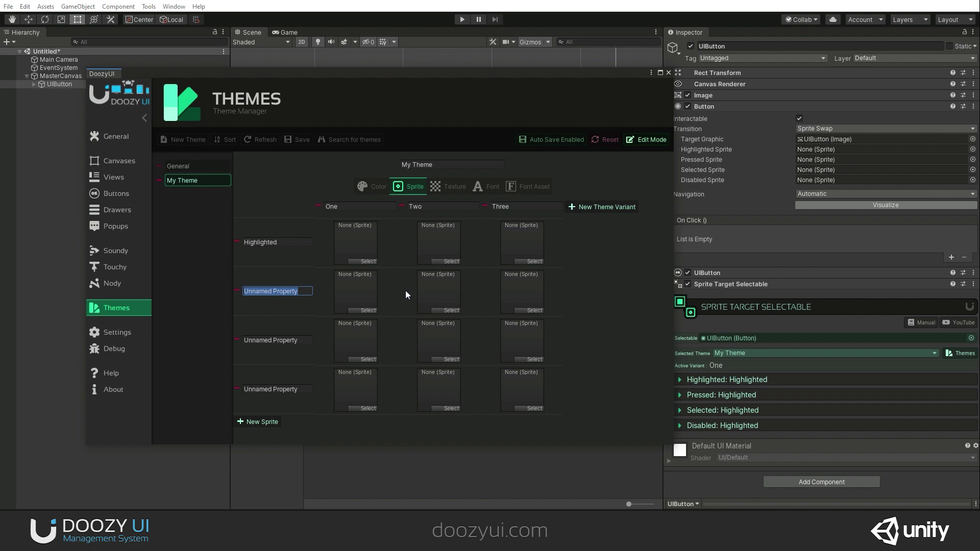
text(Pressed)
key(Tab)
text(Selected)
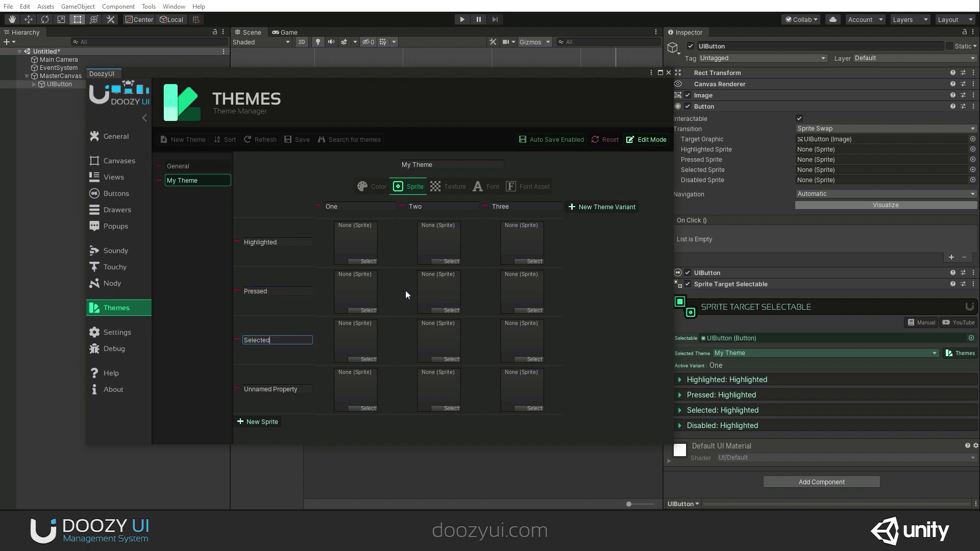
key(Tab)
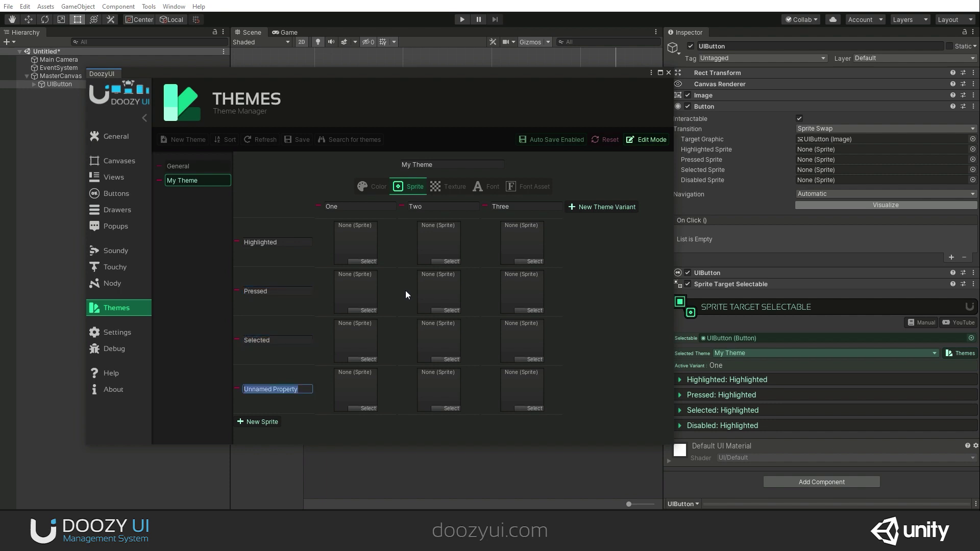
text(Disabled)
click(647, 140)
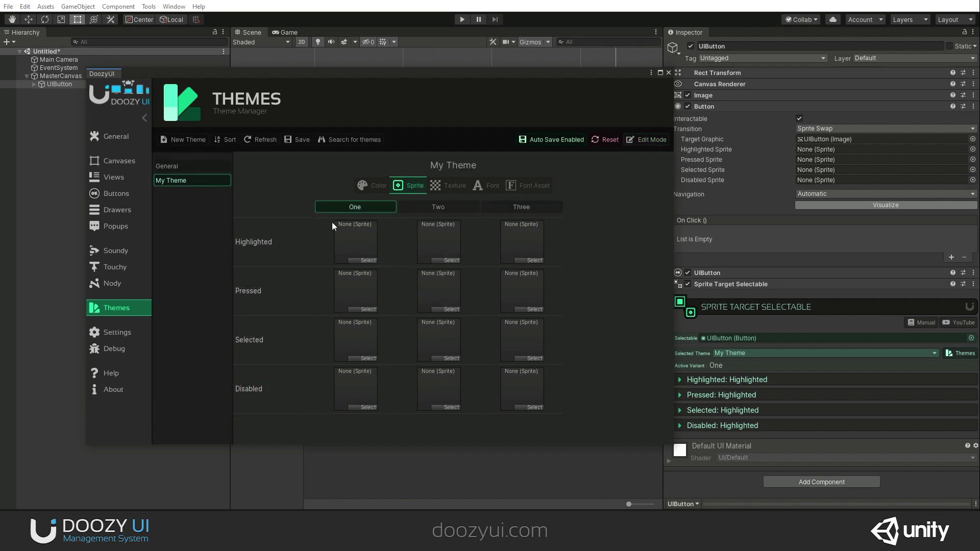
Reopen the Themes manager for My Theme on its Sprite tab.
drag(399, 83, 405, 136)
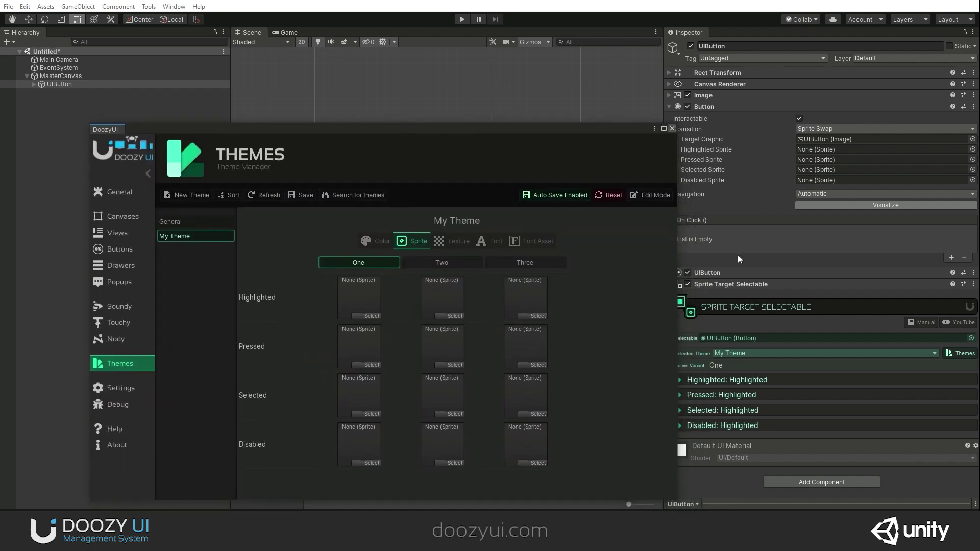
click(672, 128)
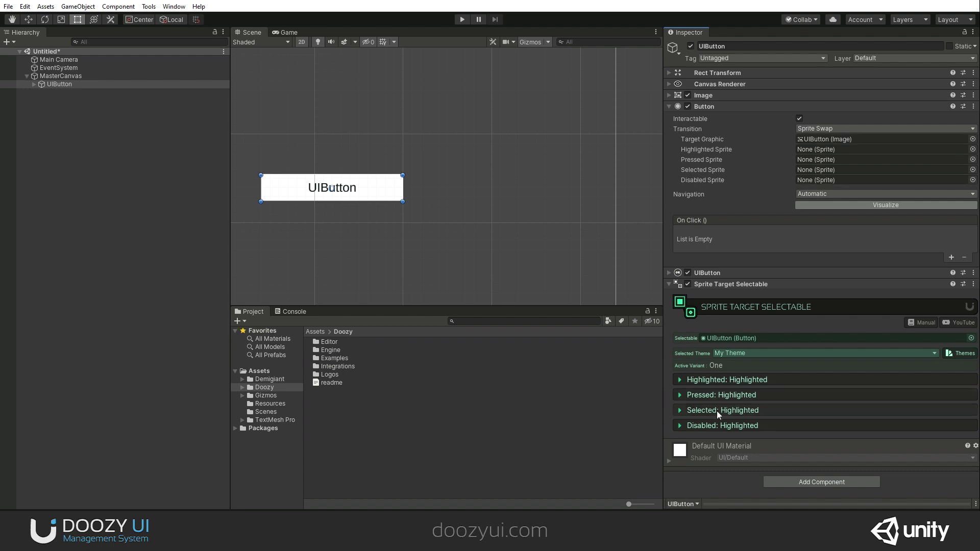
click(961, 353)
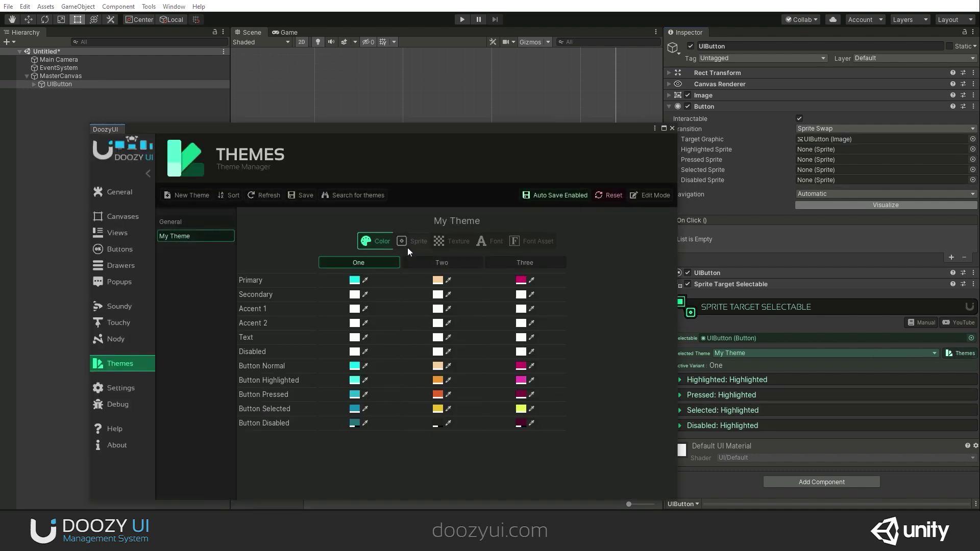
click(406, 243)
Give variant One angle-double-down, -left, -right and -up for Highlighted, Pressed, Selected, Disabled.
click(373, 317)
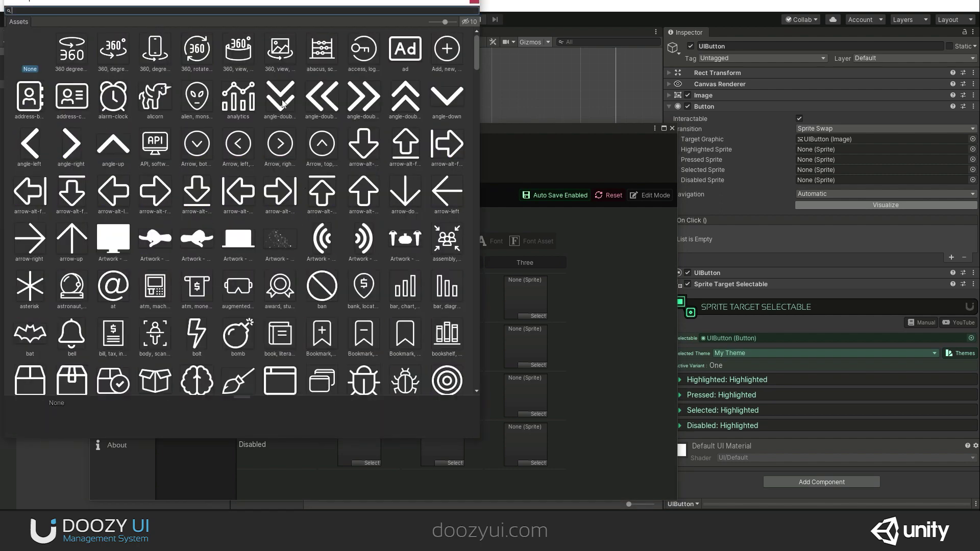
double_click(282, 100)
click(373, 364)
click(322, 100)
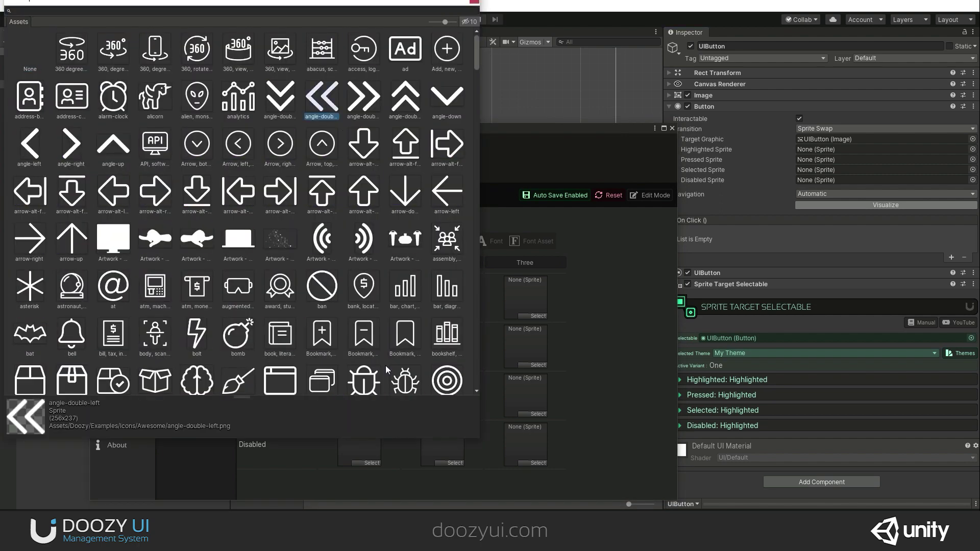
double_click(322, 99)
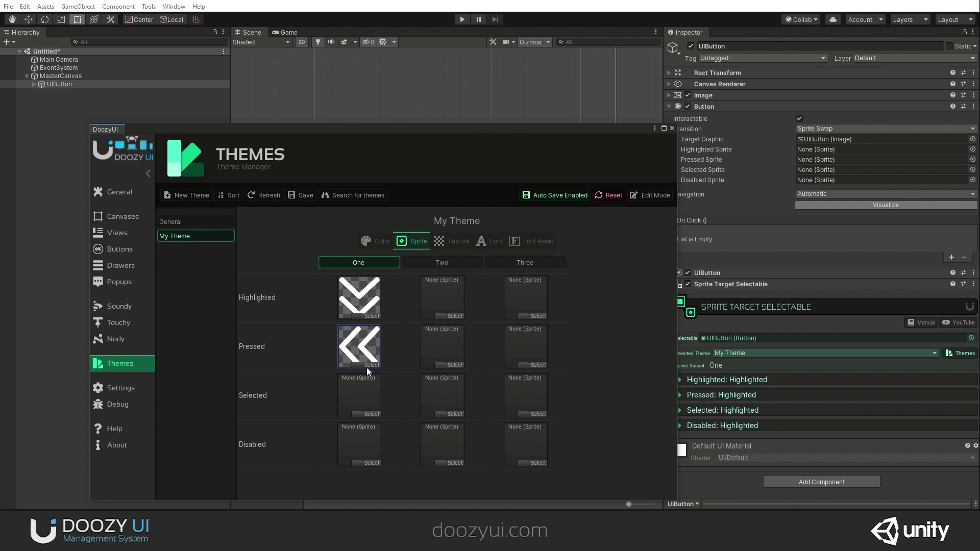
click(371, 413)
double_click(373, 102)
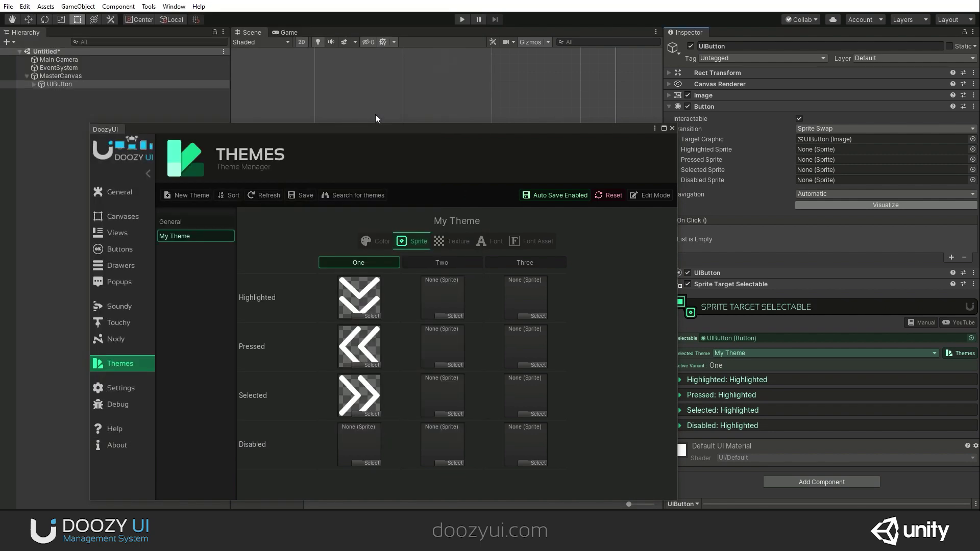
click(373, 462)
double_click(404, 102)
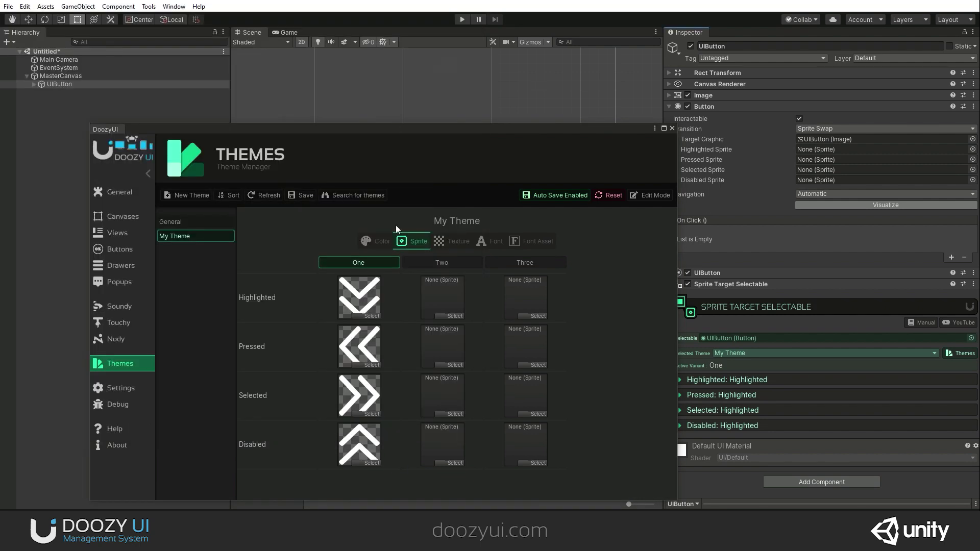
Give variant Two chevron-down for Highlighted and the left chevron for Pressed.
click(462, 317)
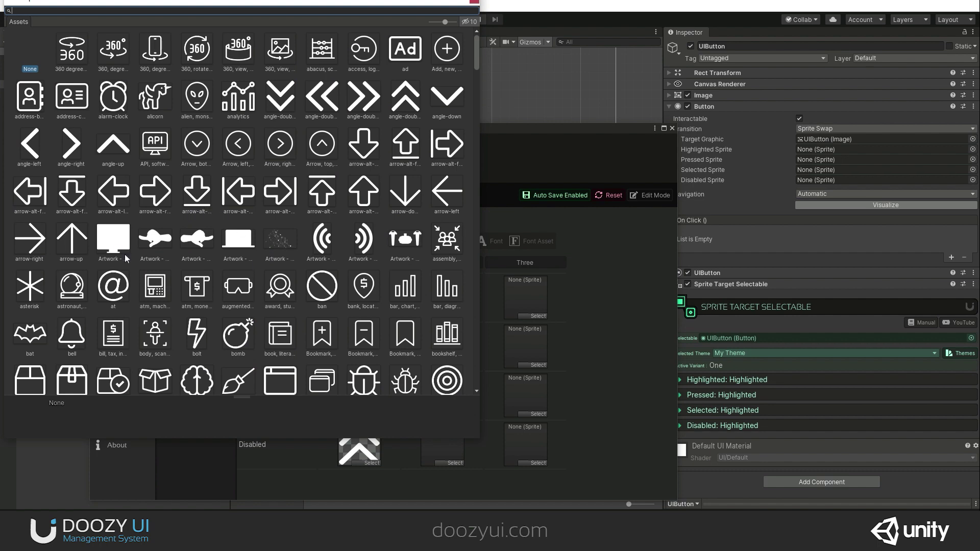
double_click(119, 238)
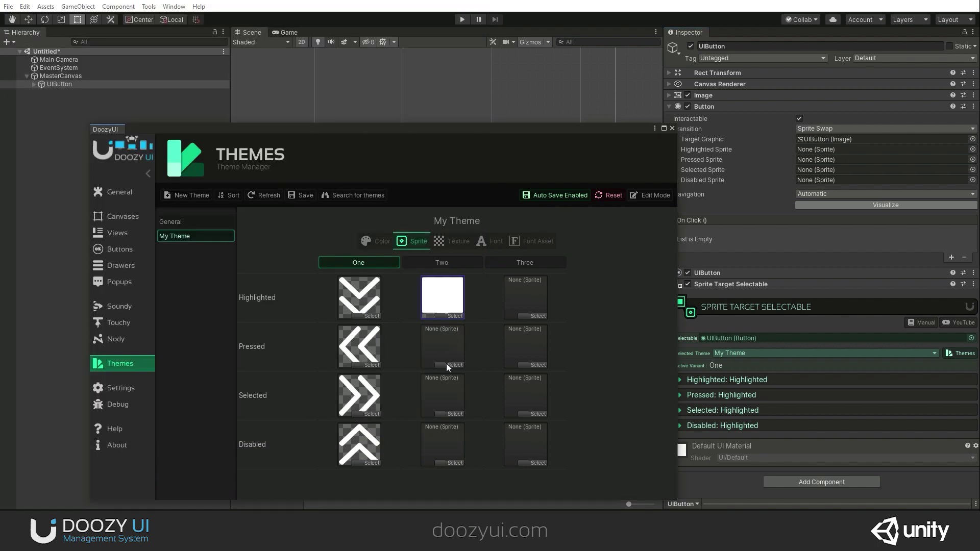
click(454, 316)
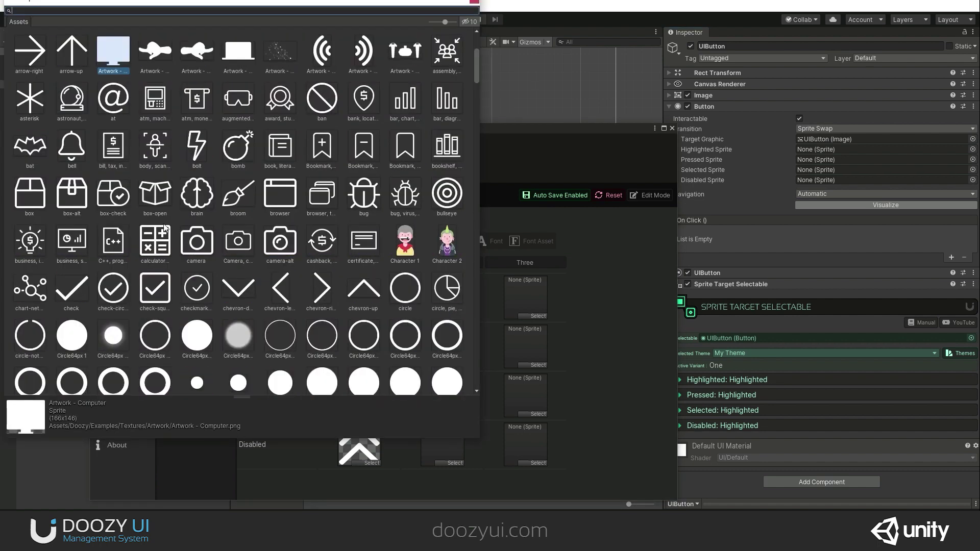
double_click(237, 292)
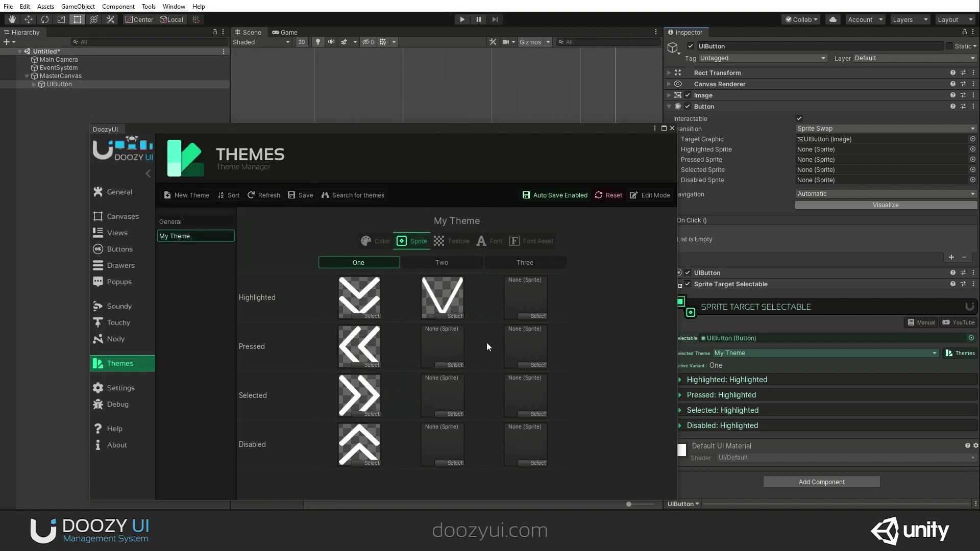
click(452, 365)
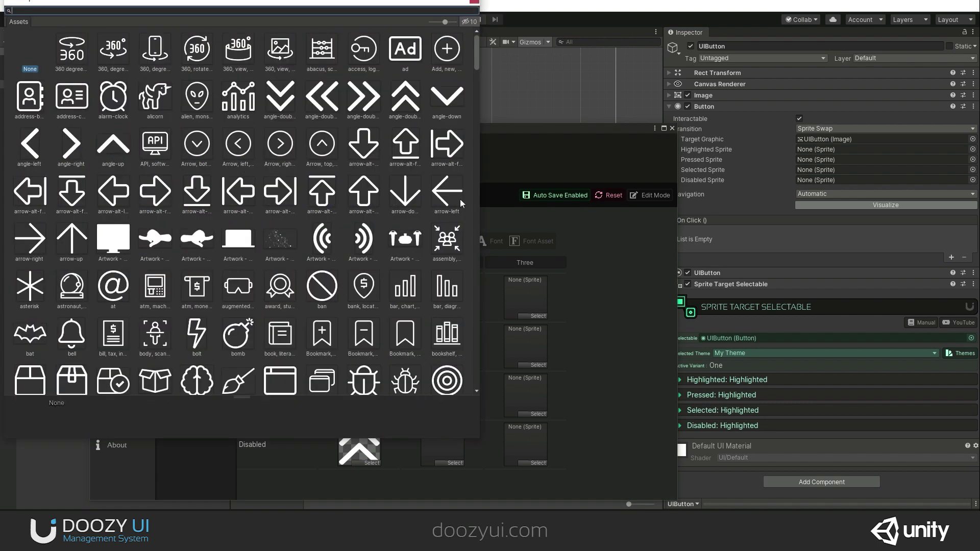
scroll(283, 247, down, 2)
scroll(283, 247, up, 2)
scroll(283, 247, down, 6)
double_click(278, 136)
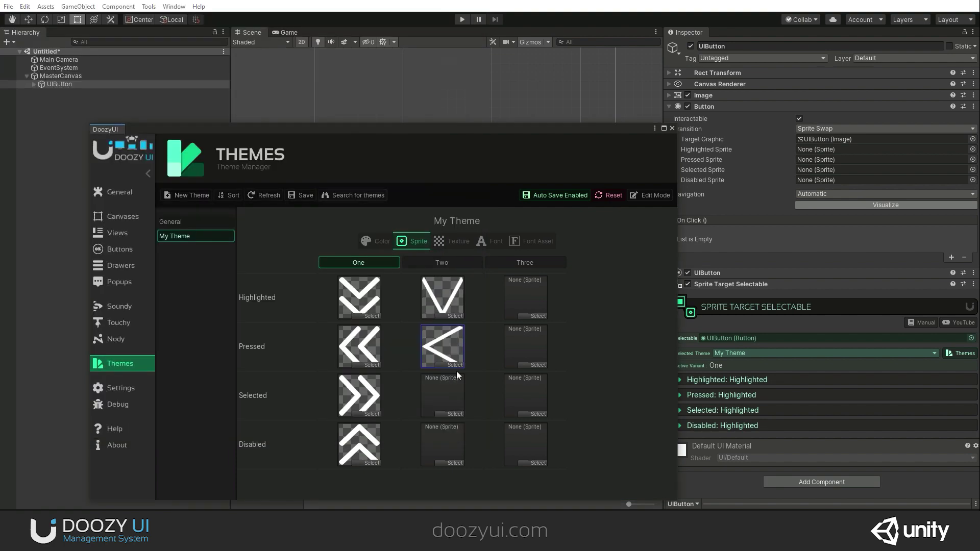
Give variant Two the right chevron for Selected and chevron-up for Disabled.
click(460, 413)
scroll(364, 199, down, 5)
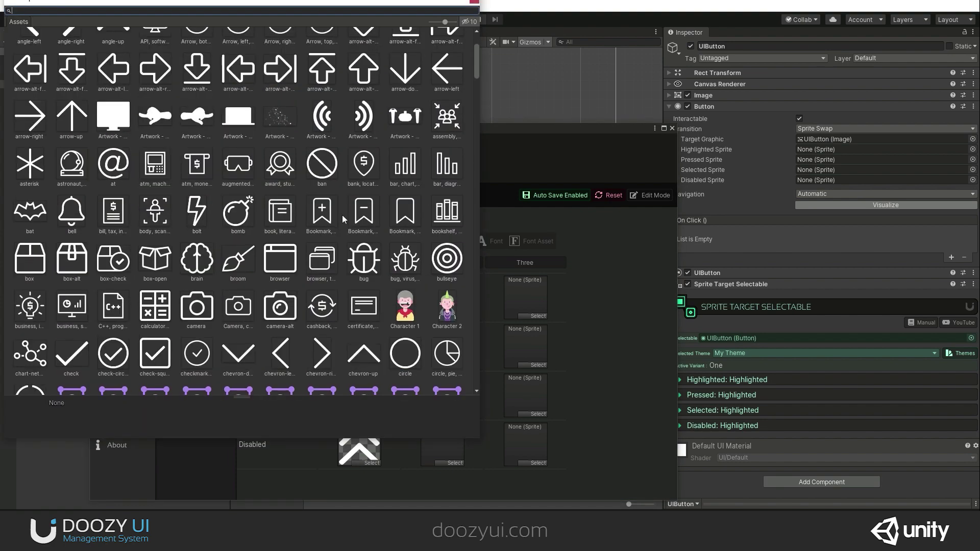
double_click(322, 257)
click(455, 463)
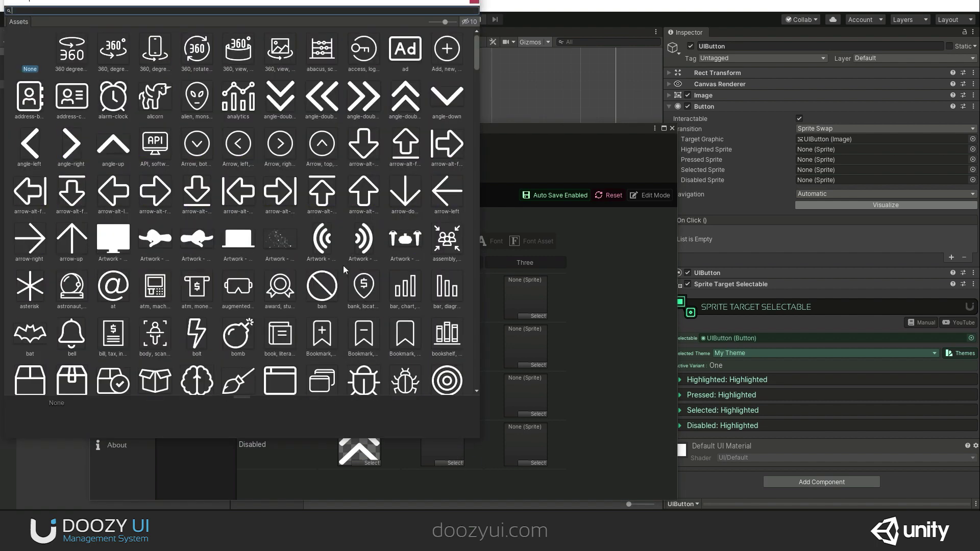
scroll(339, 238, down, 5)
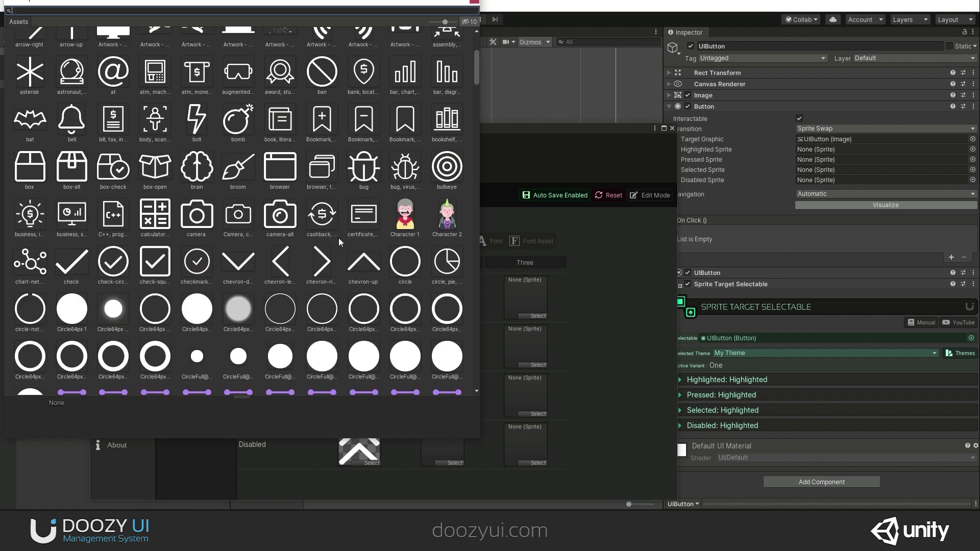
double_click(356, 272)
Give variant Three Wallpaper 1 for Highlighted and the grey wallpaper for Pressed.
click(539, 316)
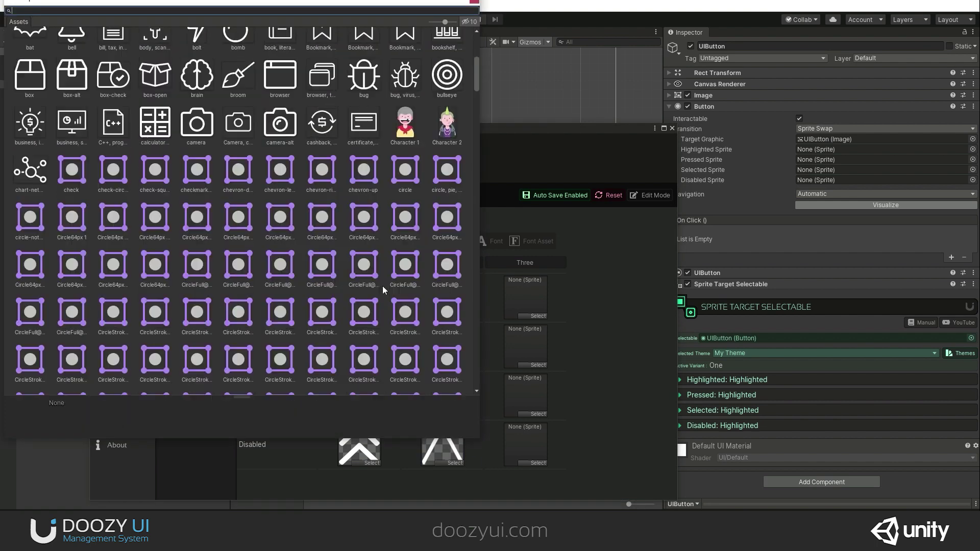
scroll(396, 299, down, 10)
double_click(164, 230)
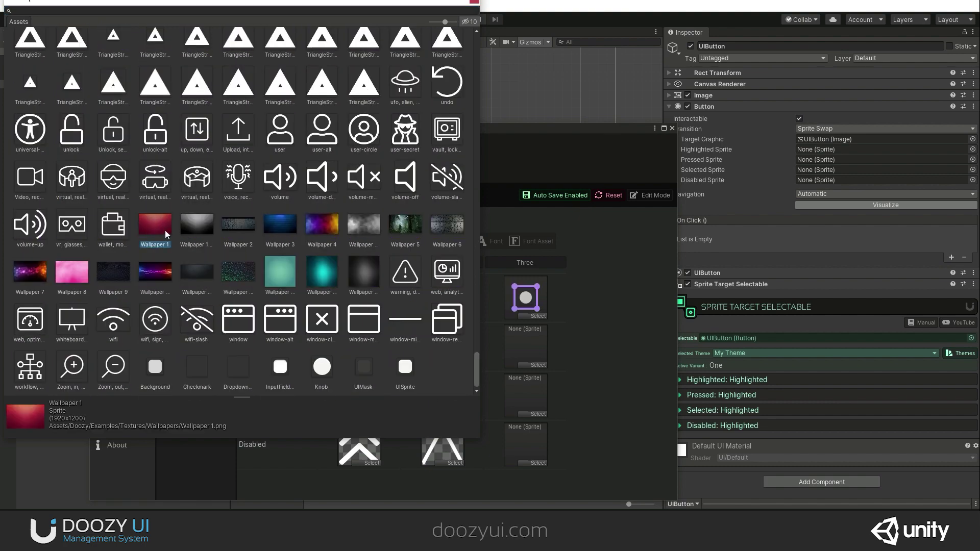
click(538, 365)
scroll(436, 283, down, 10)
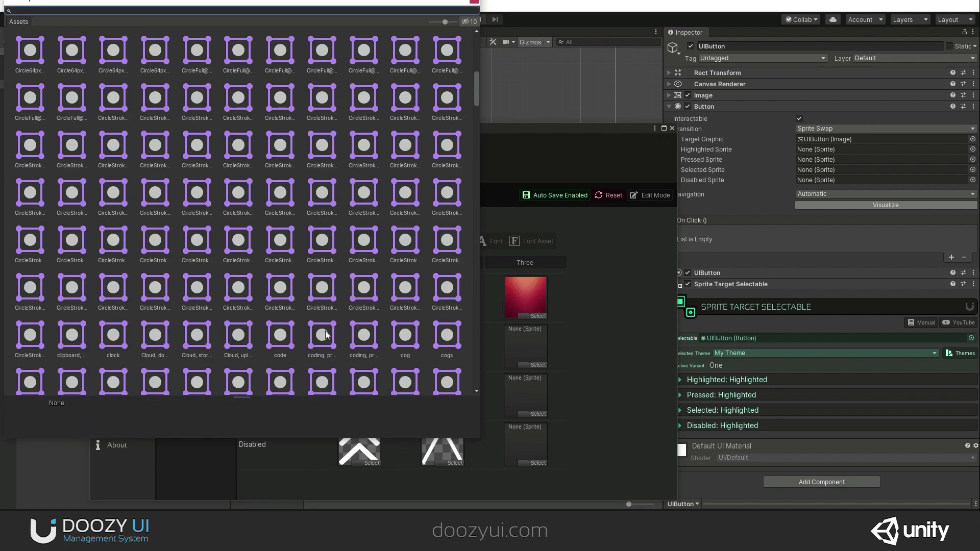
double_click(198, 221)
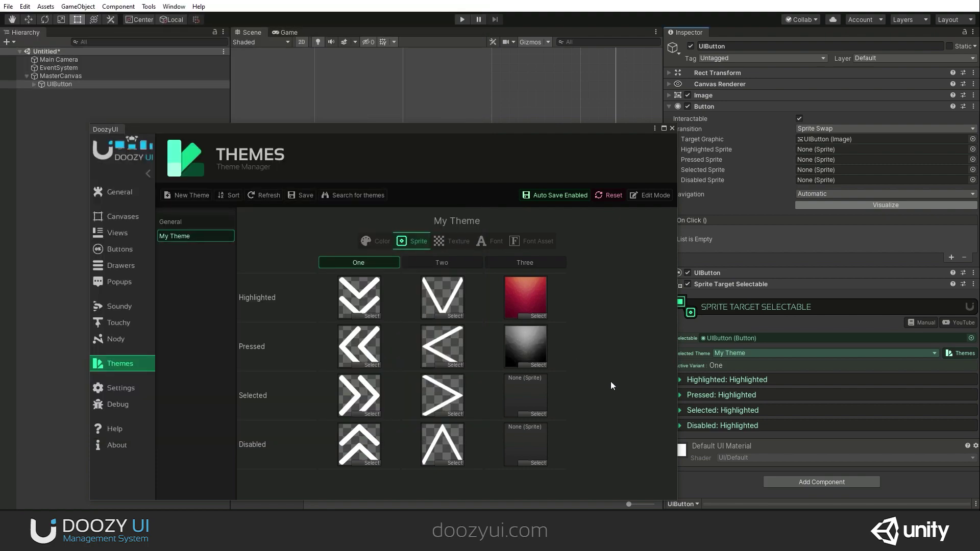
Give variant Three blue Wallpaper 3 for Selected and Wallpaper 14 for Disabled, then close.
click(538, 414)
scroll(359, 303, down, 10)
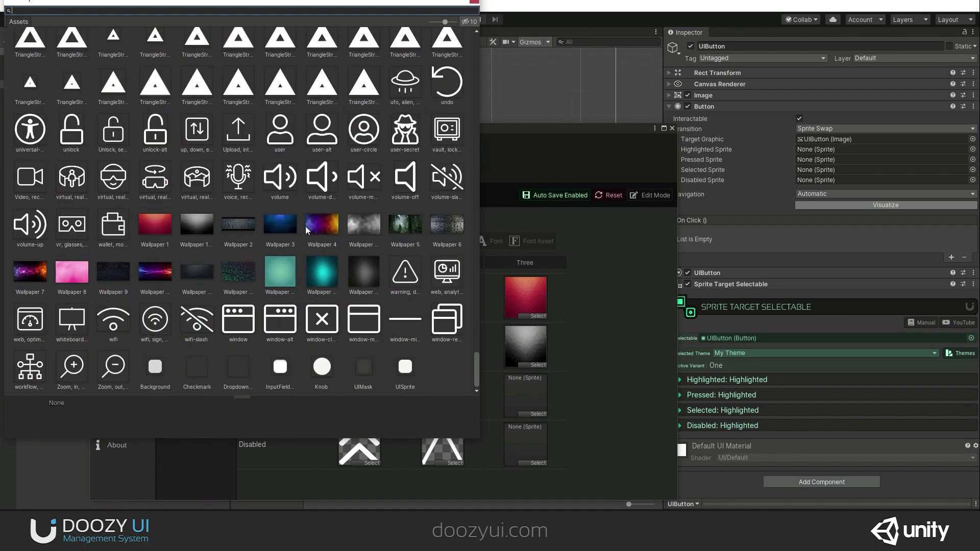
double_click(288, 226)
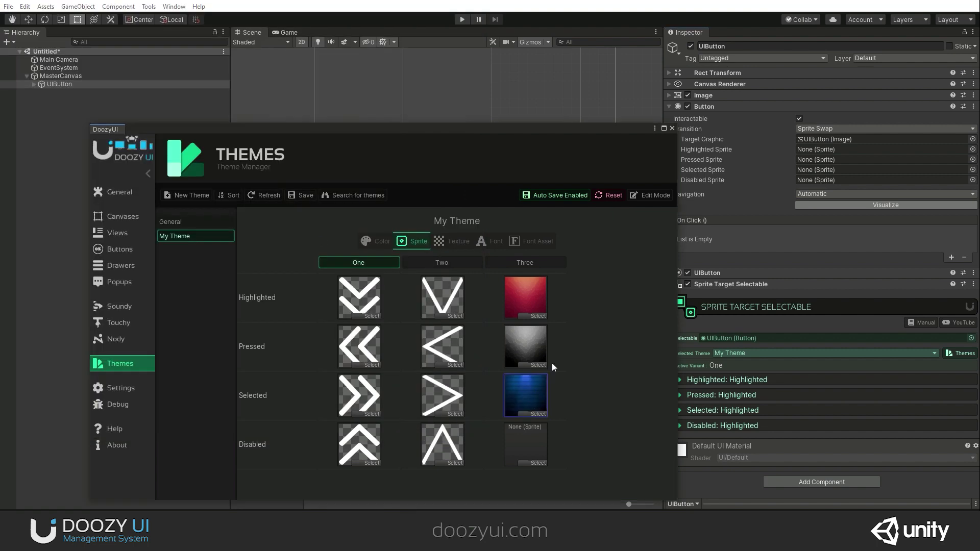
click(537, 463)
scroll(350, 273, down, 10)
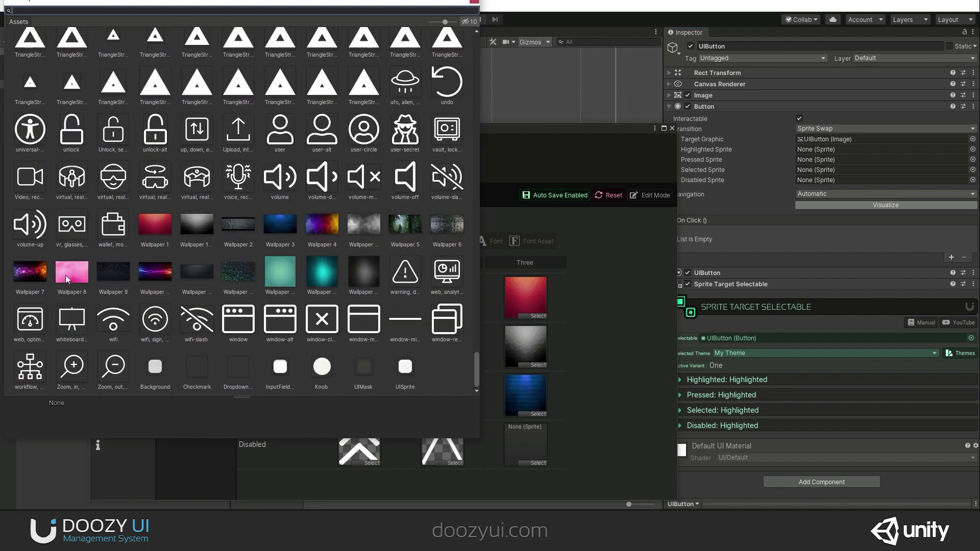
click(321, 279)
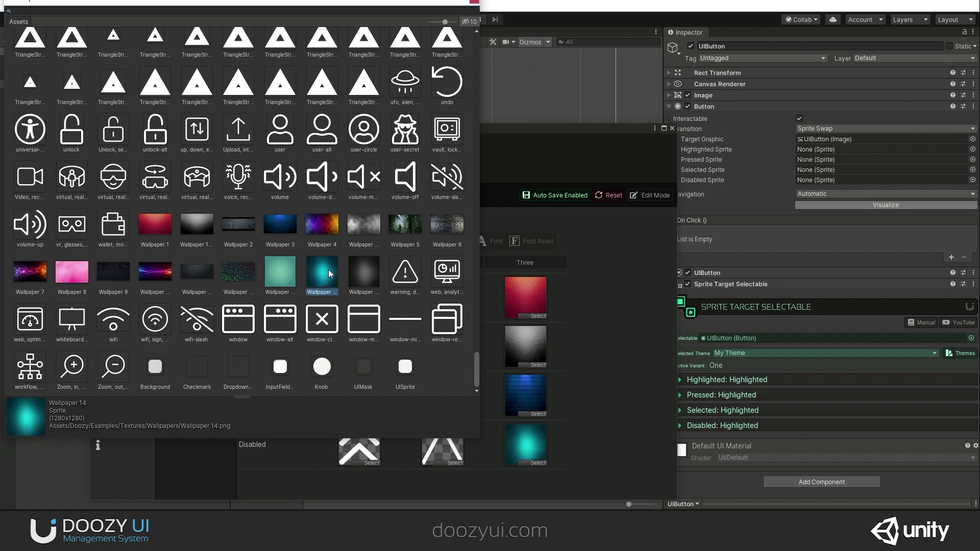
click(507, 231)
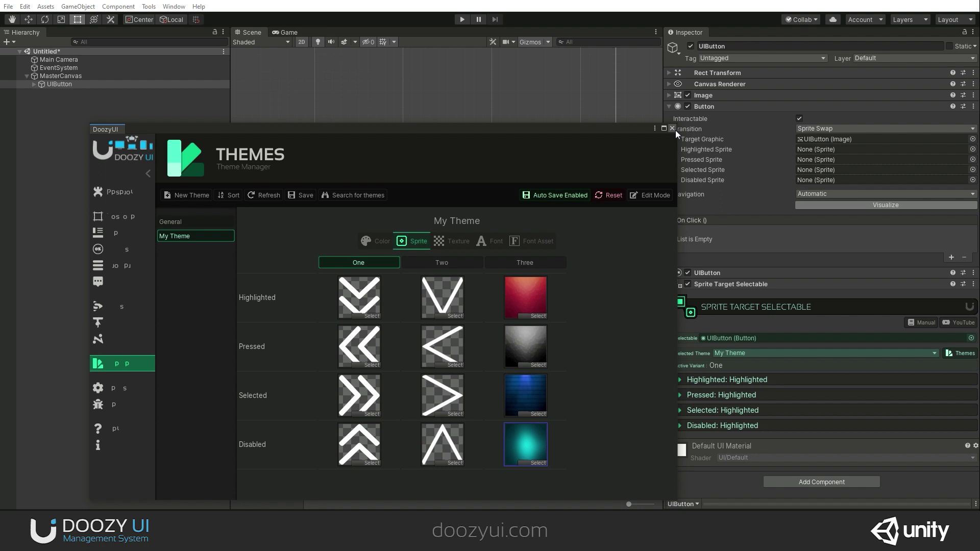
click(675, 131)
Map the Pressed, Selected and Disabled foldouts to their same-named theme sprites, then enter Play mode.
click(727, 382)
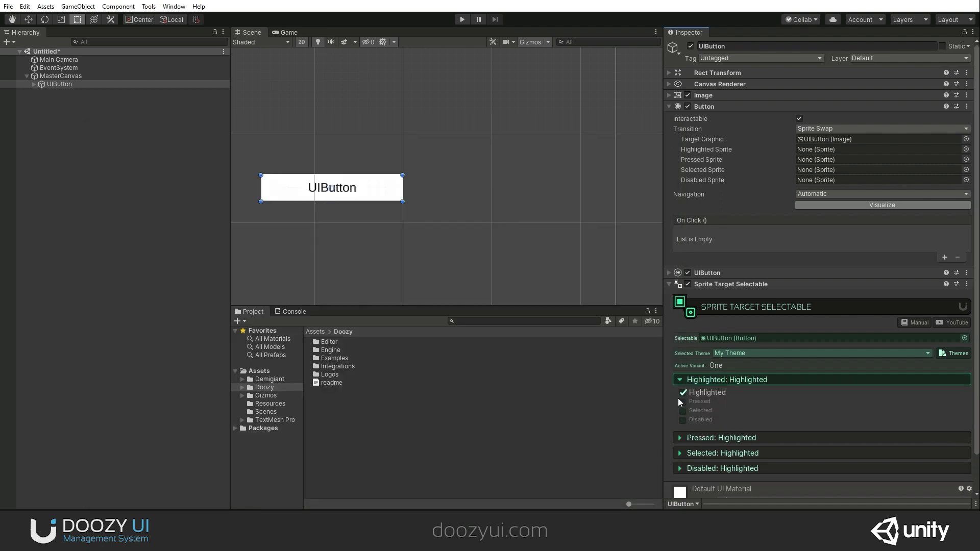
click(687, 380)
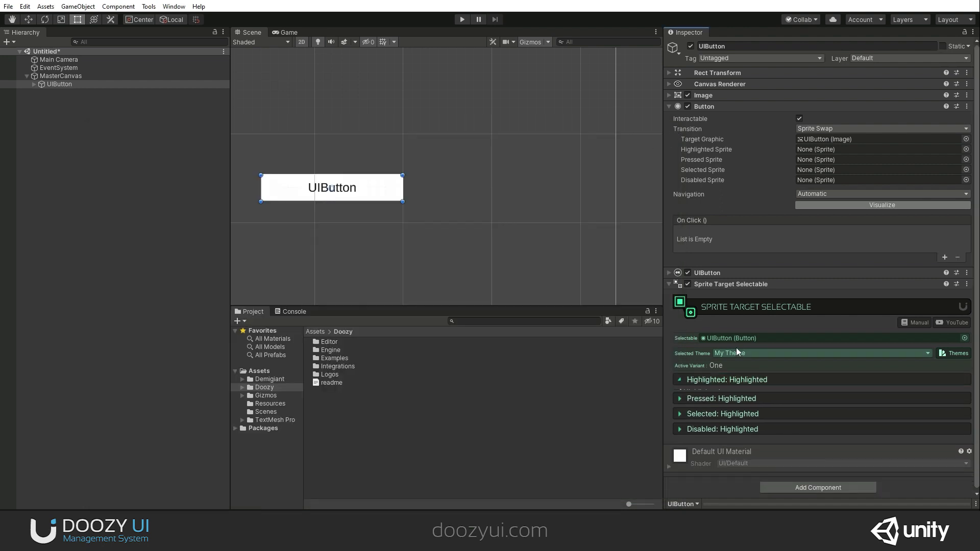
click(698, 396)
click(694, 416)
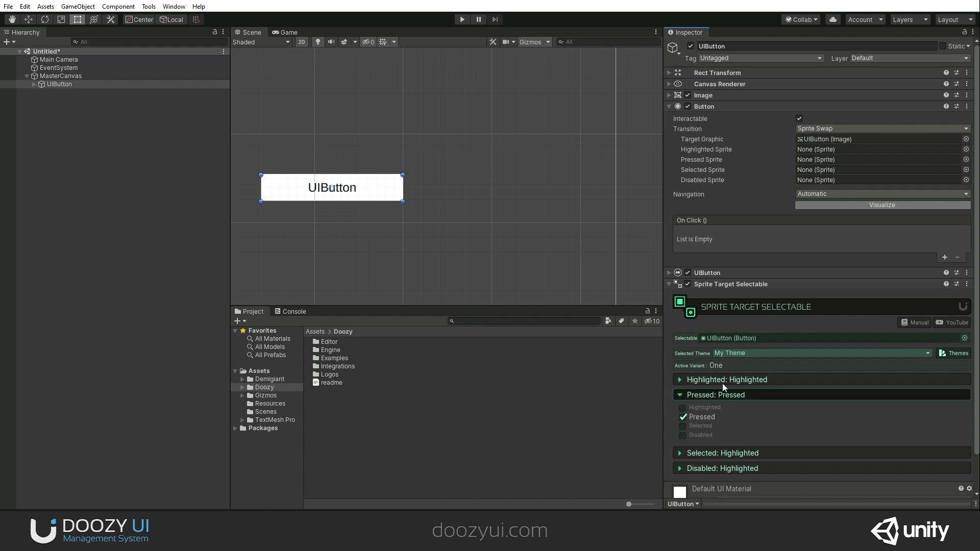
click(723, 389)
click(706, 412)
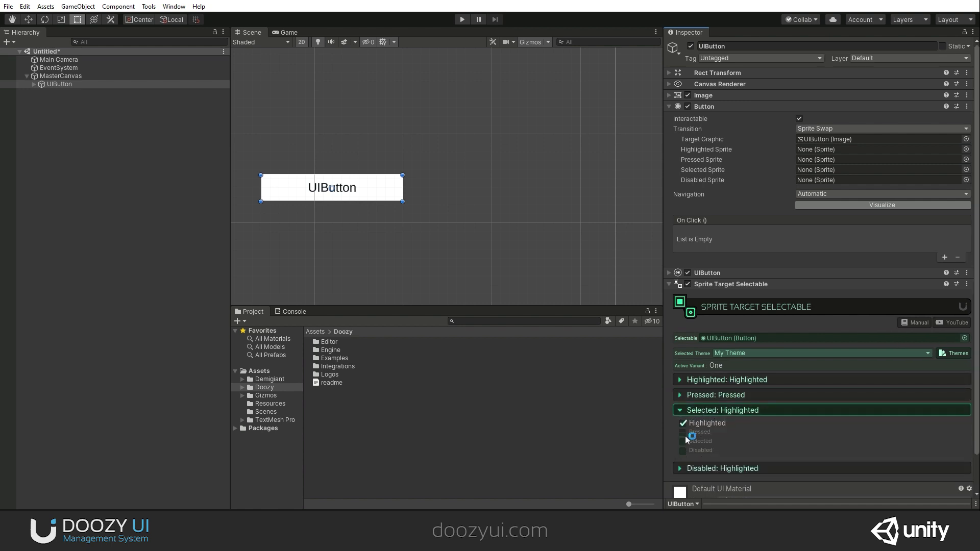
click(682, 442)
click(716, 409)
click(696, 425)
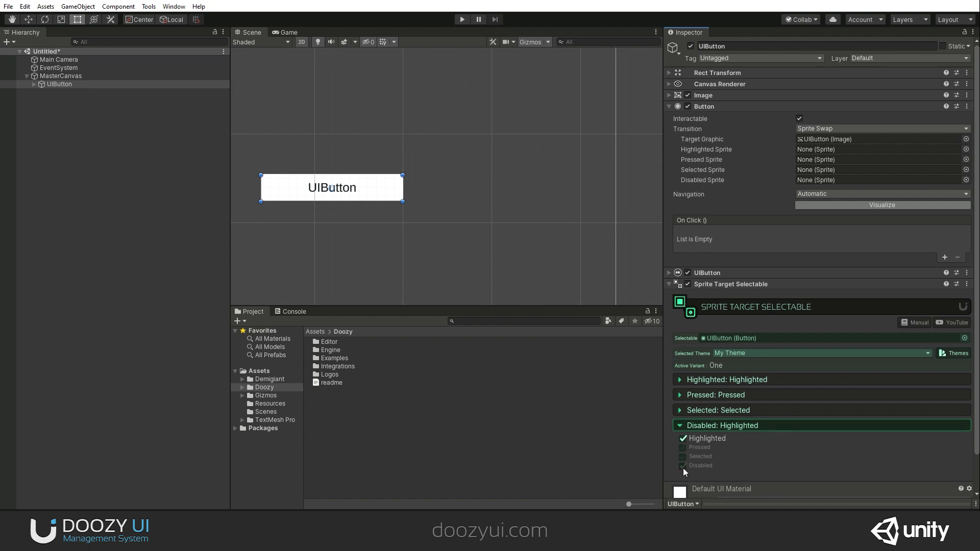
click(683, 467)
click(703, 427)
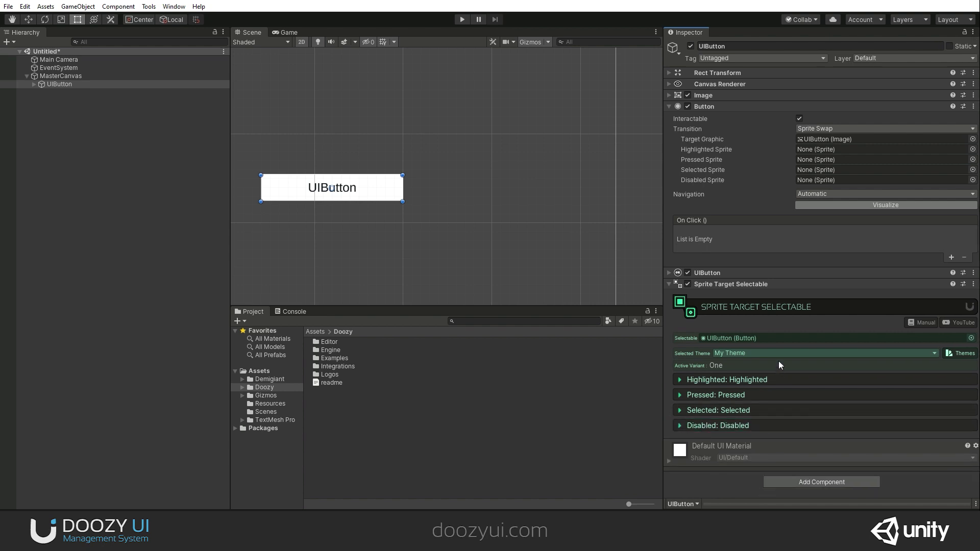
click(463, 19)
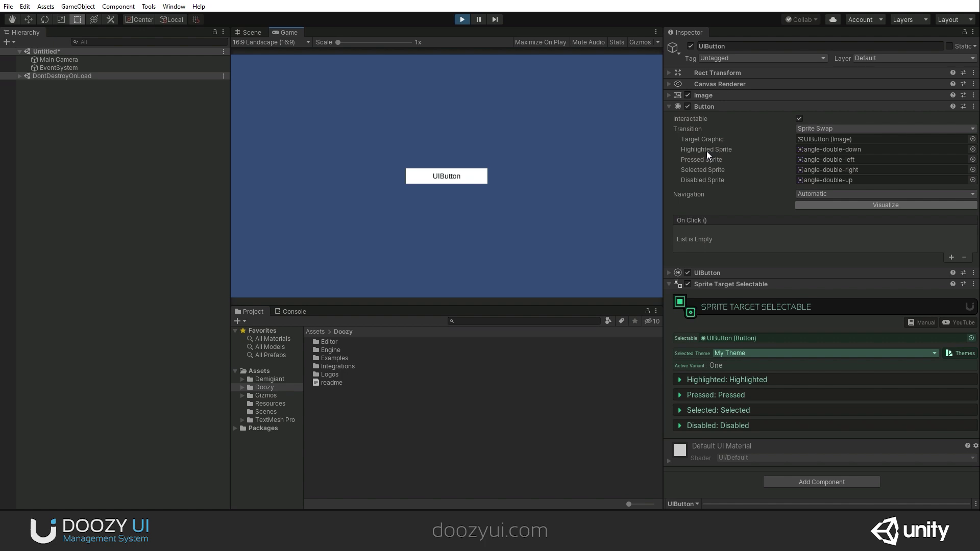
Press and deselect the button, then toggle Interactable off and back on.
click(453, 178)
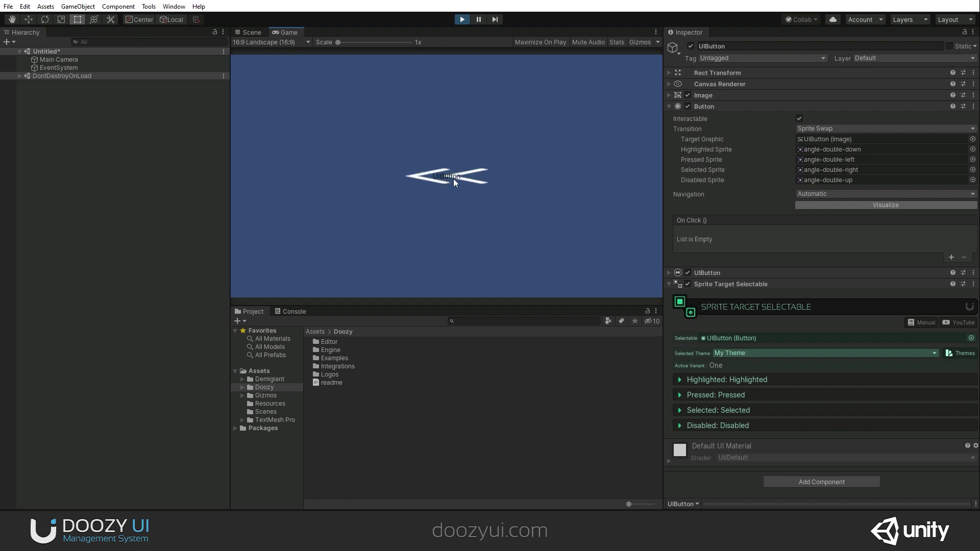
click(464, 232)
click(800, 119)
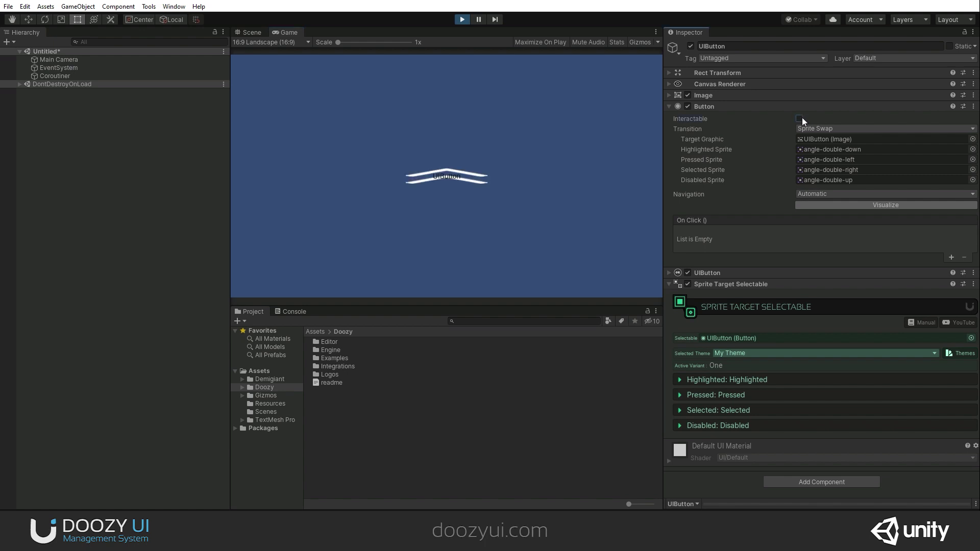
click(800, 119)
Open the Themes manager beside the button and switch the active variant to Two, then Three.
click(962, 353)
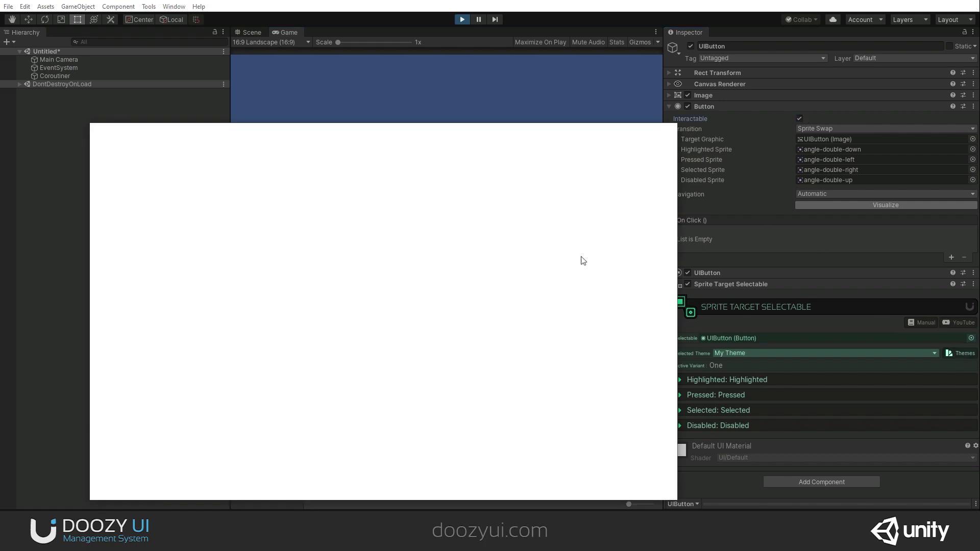
drag(439, 142, 414, 199)
click(369, 318)
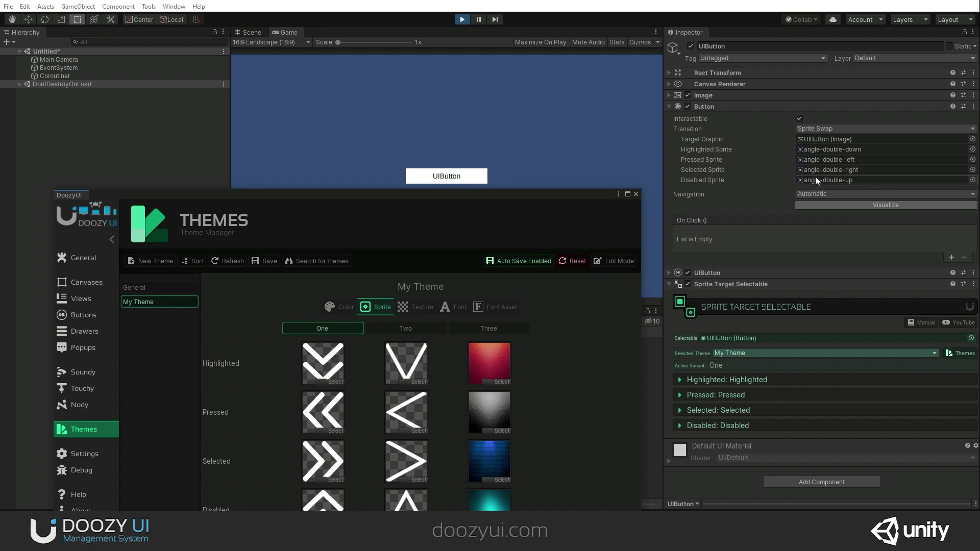
click(406, 329)
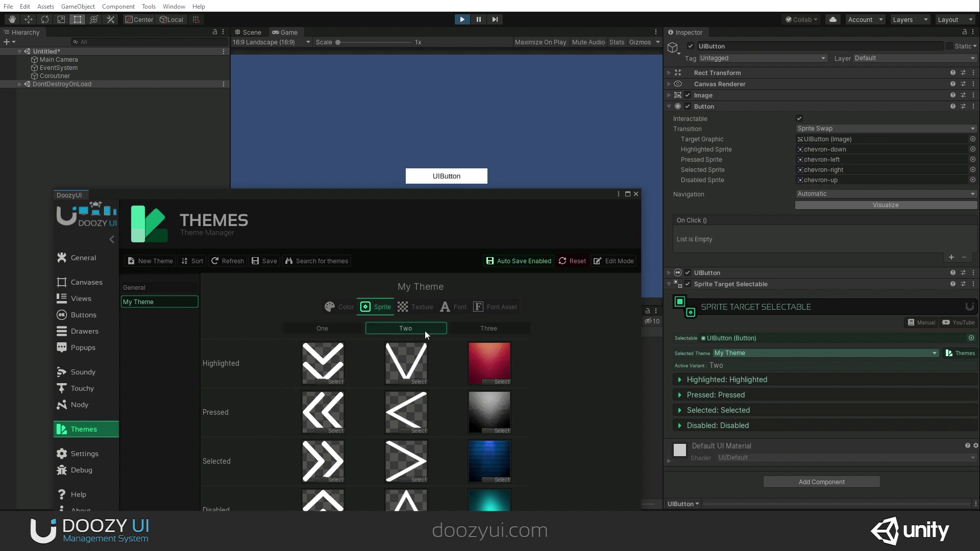
click(476, 330)
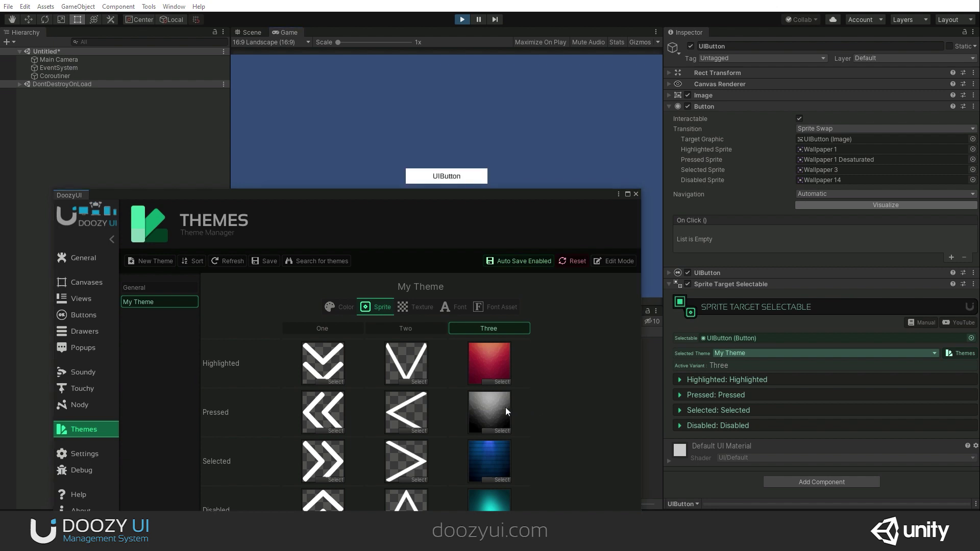
Press the button, disable Interactable, and cycle variants to preview before returning to One.
click(465, 180)
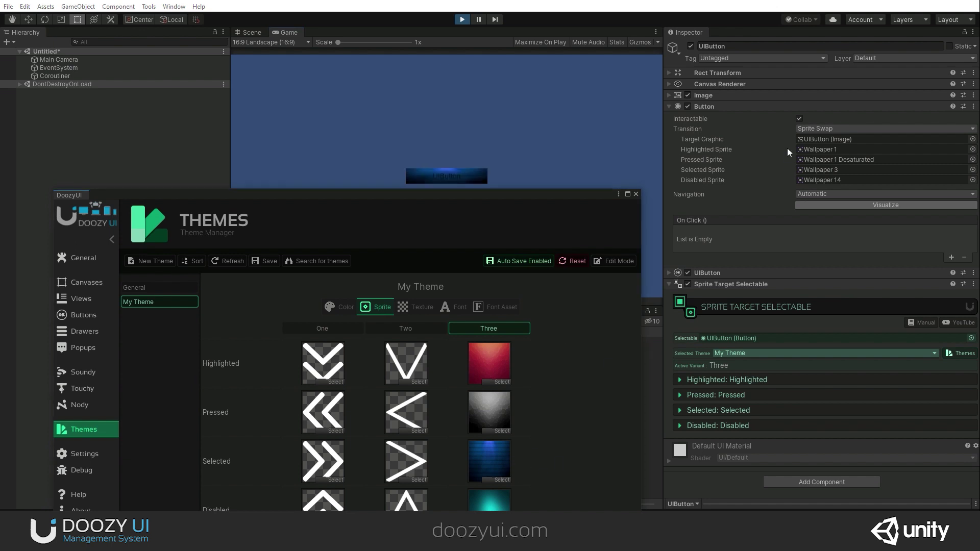
click(799, 119)
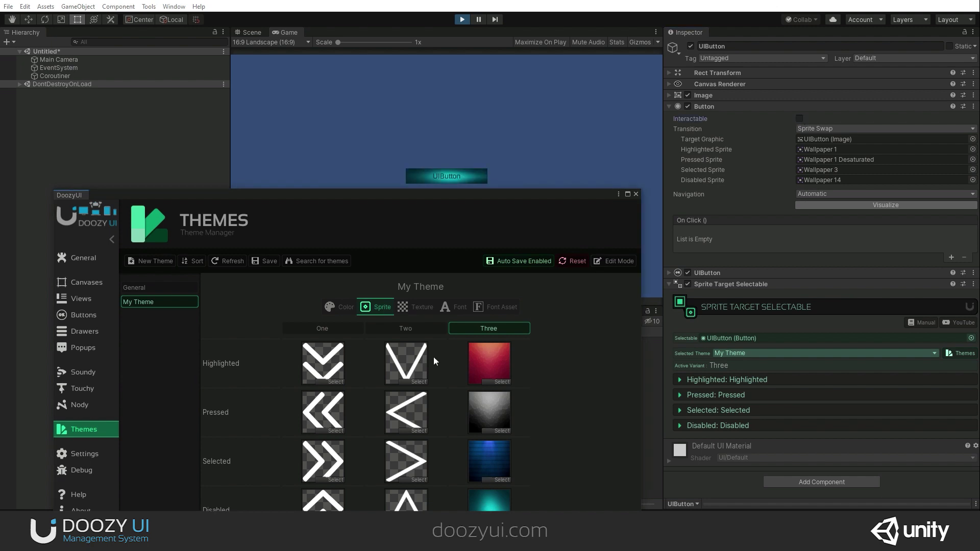
click(407, 327)
click(347, 330)
click(405, 330)
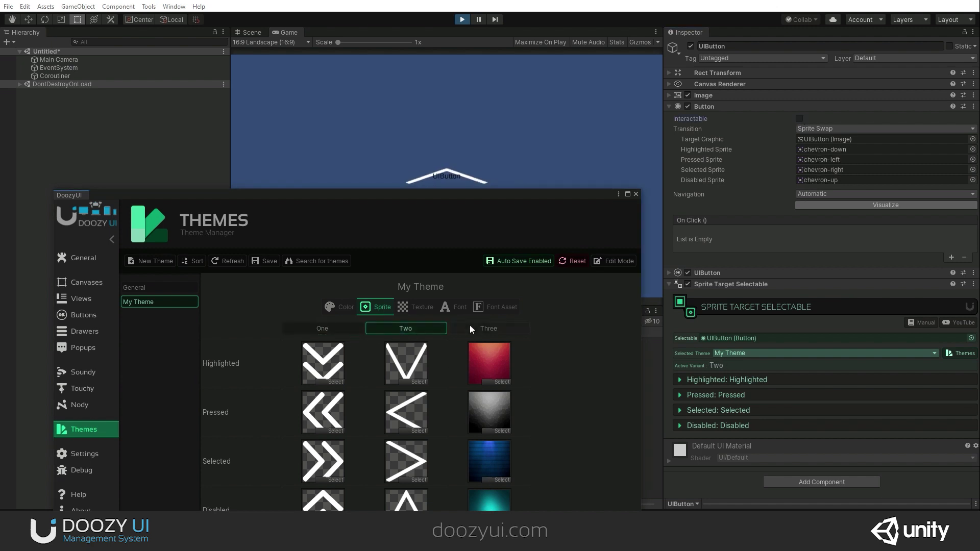
click(470, 326)
click(432, 325)
click(342, 322)
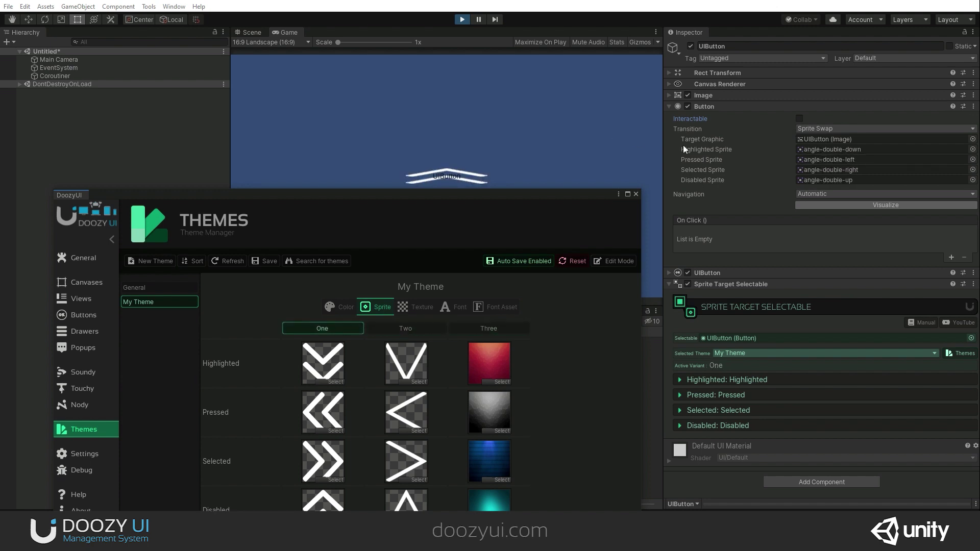
drag(493, 202, 513, 216)
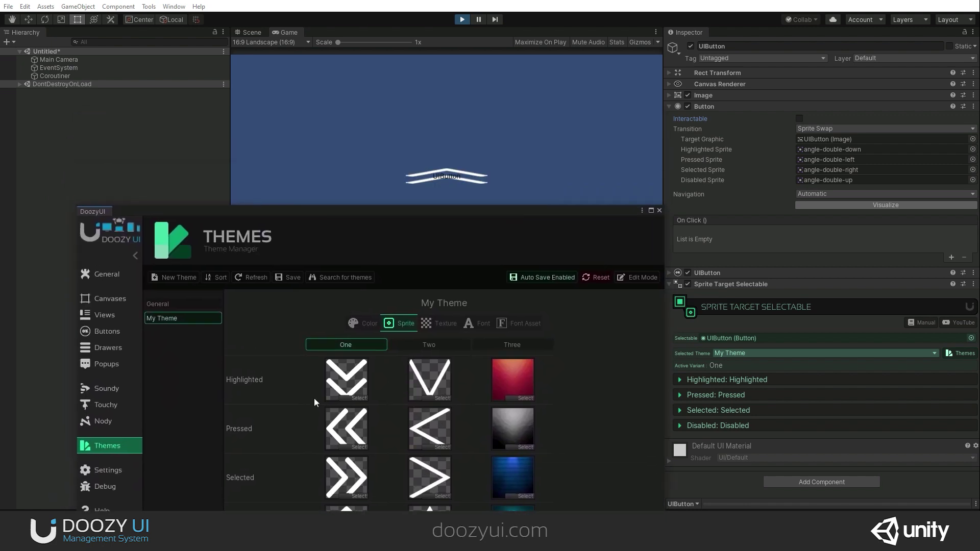
Toggle the Pressed and Selected foldouts, exit Play mode, and reposition the Themes window.
click(731, 396)
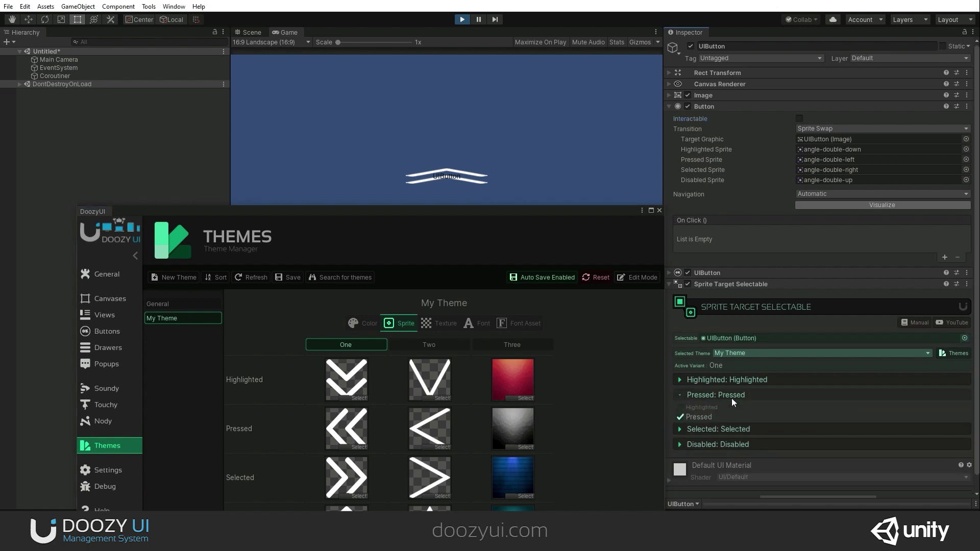
click(731, 396)
click(730, 409)
click(731, 410)
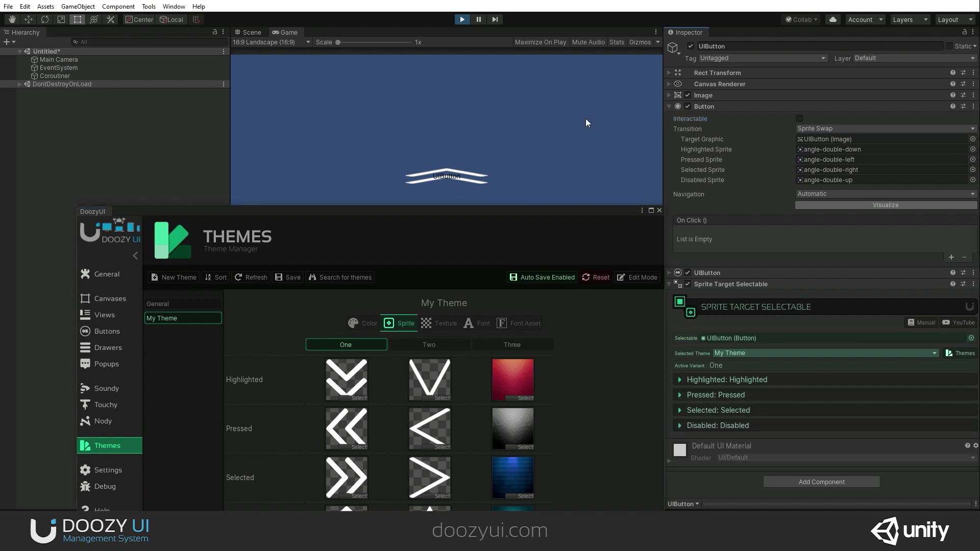
click(463, 19)
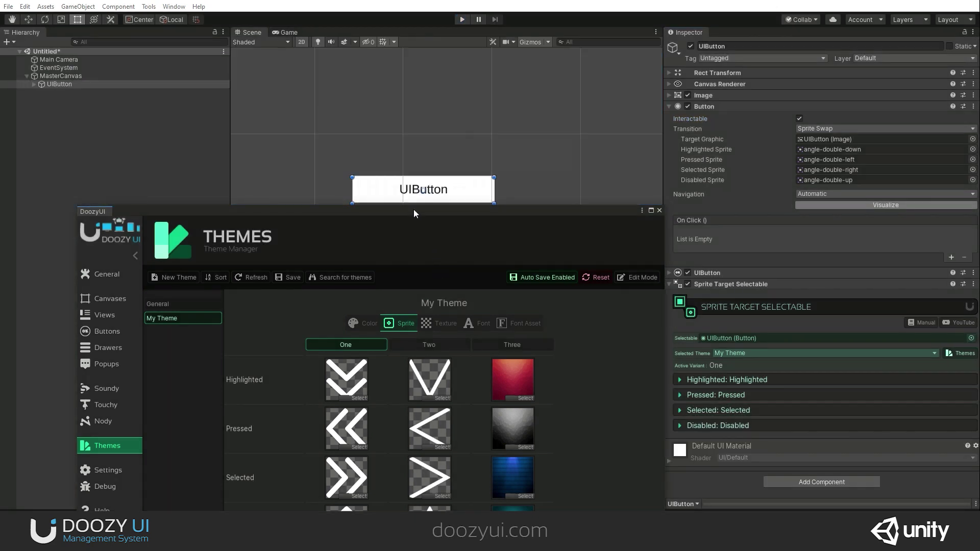
drag(413, 209, 409, 97)
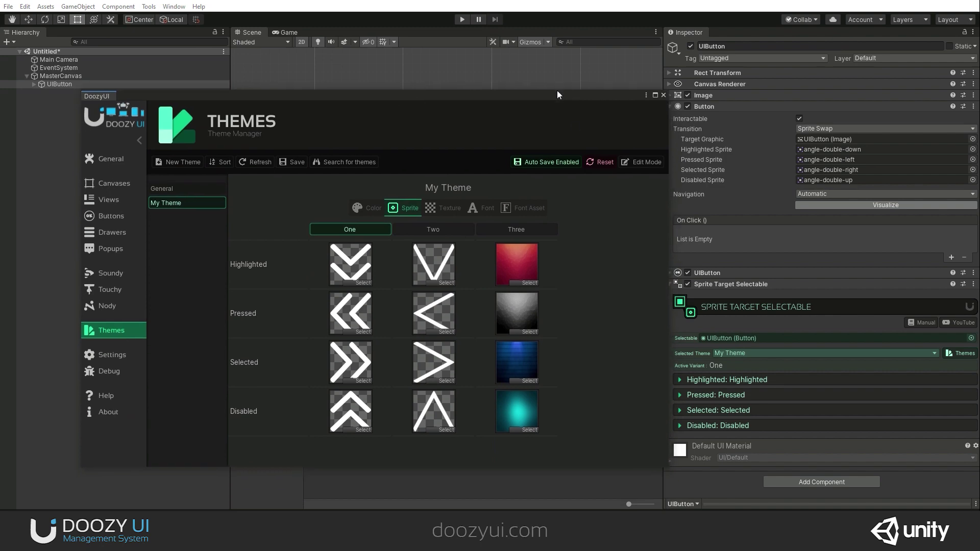
drag(558, 96, 574, 115)
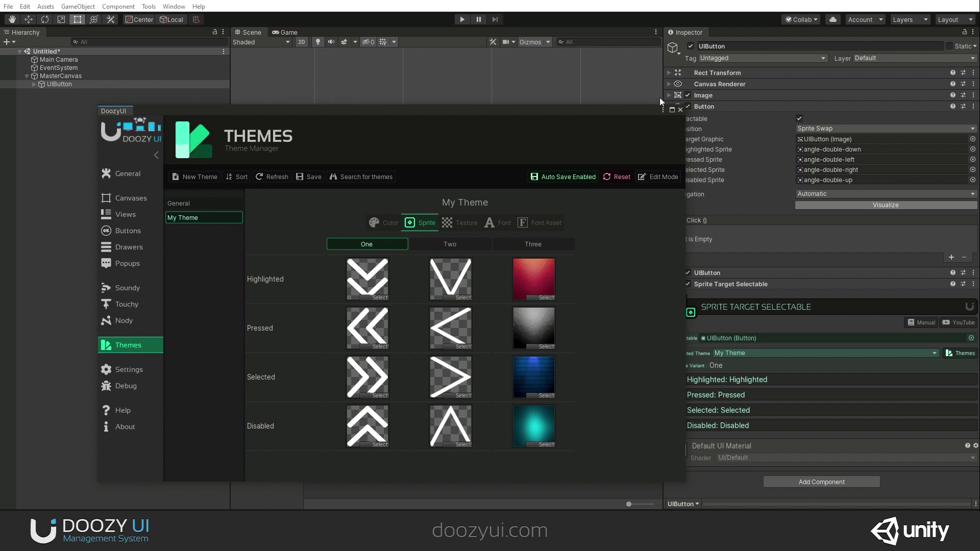